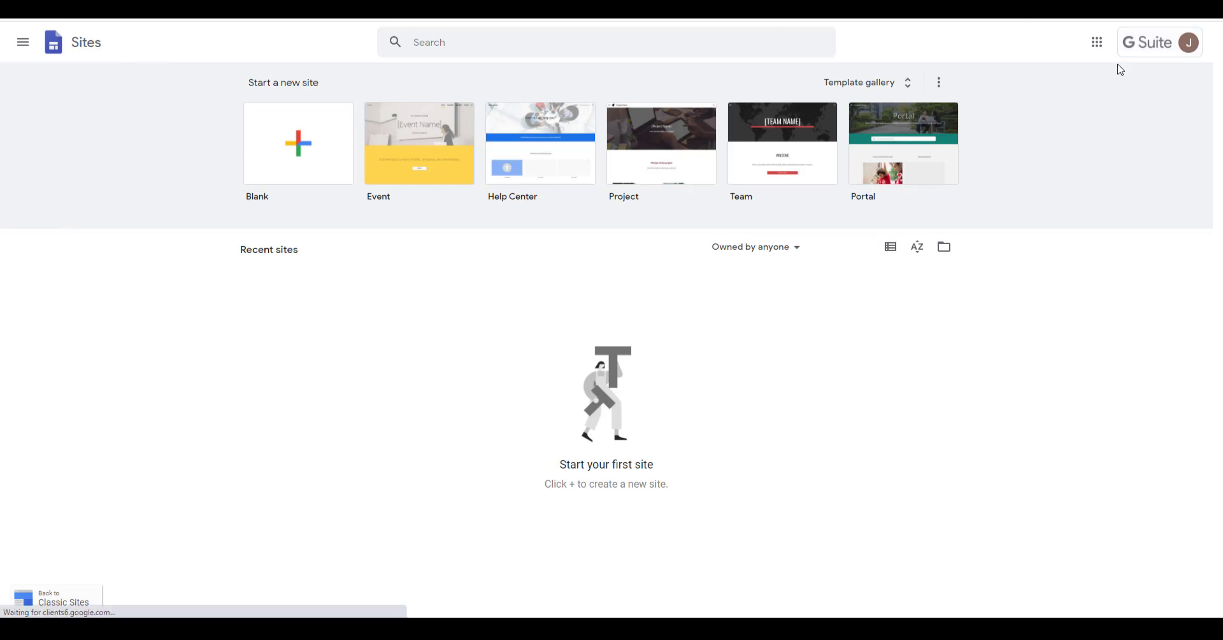
left_click(1097, 42)
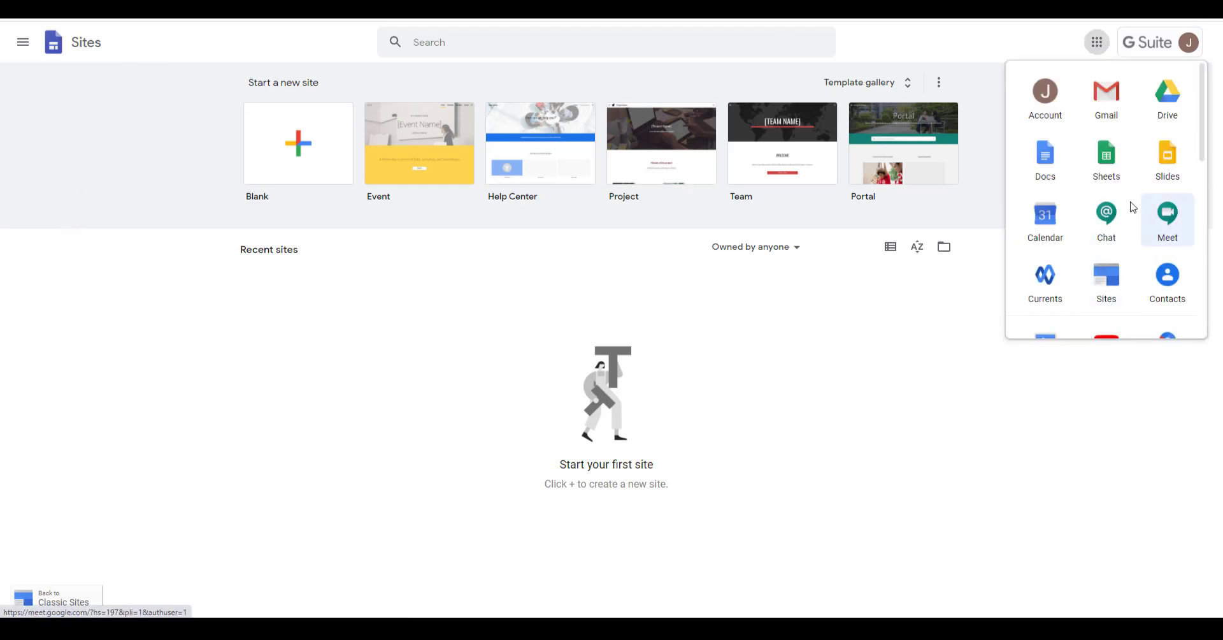
scroll(1141, 128, "down", 3)
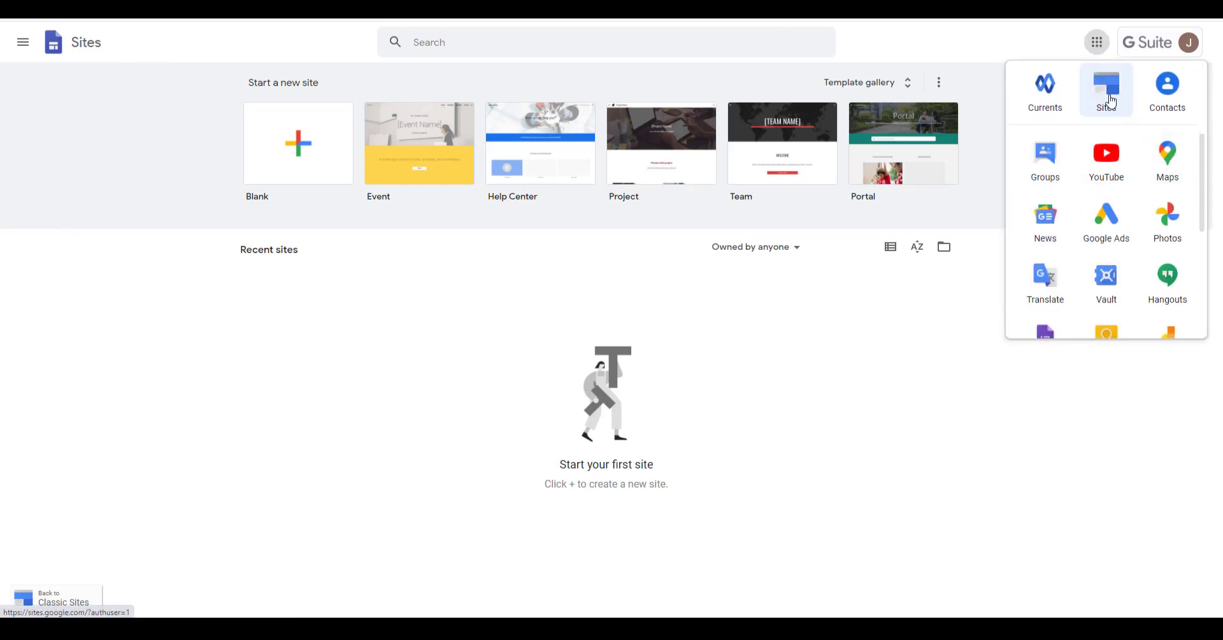
left_click(813, 355)
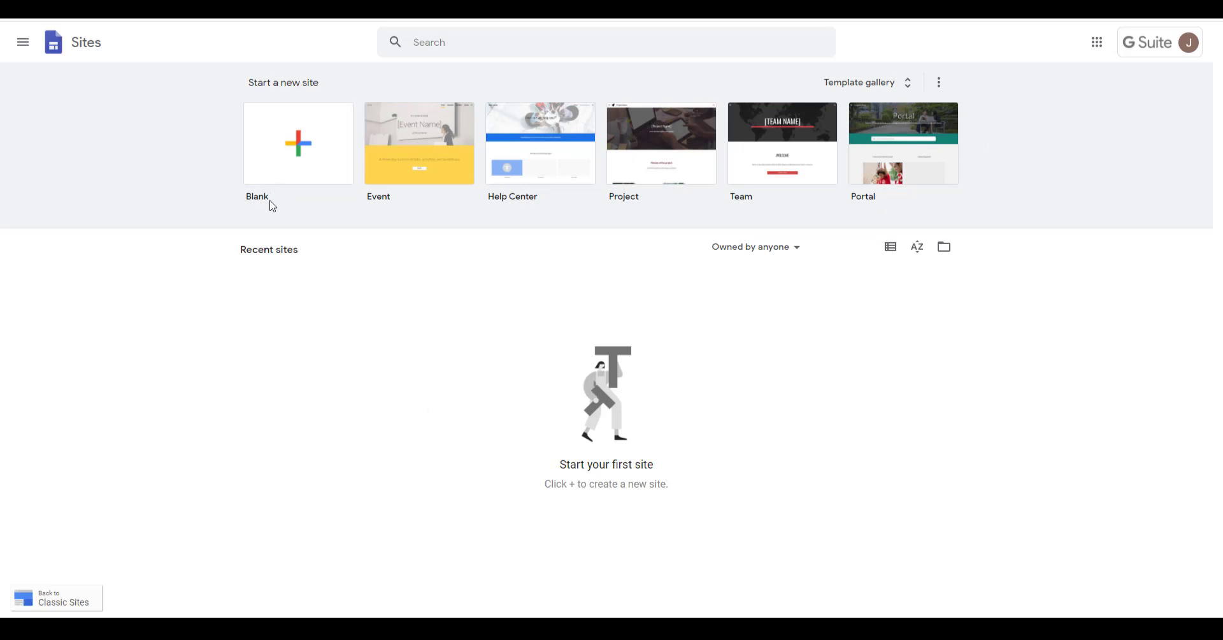
- Create a blank site and name the site document "Mr. B's Class"
left_click(285, 148)
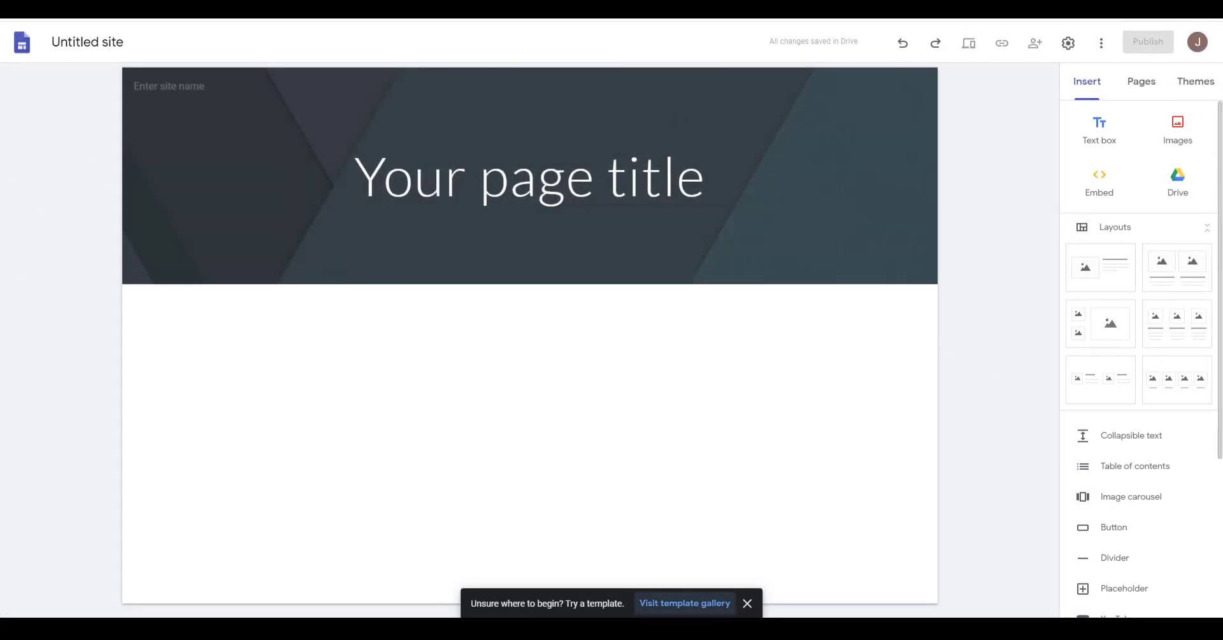
left_click(747, 603)
left_click(77, 38)
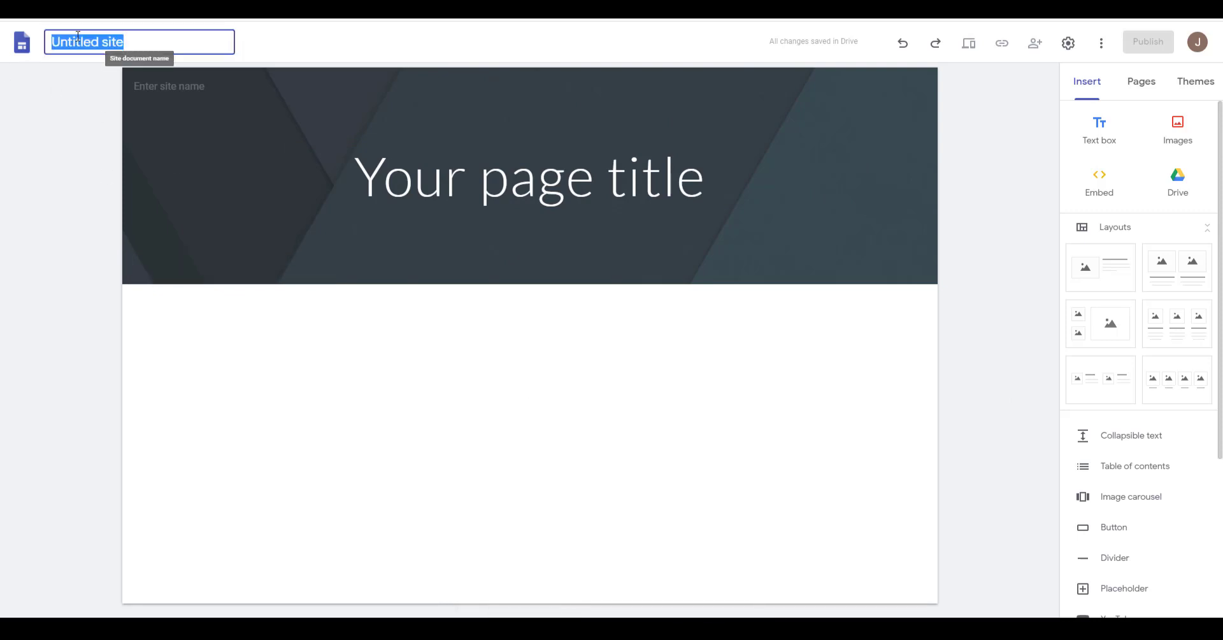
type("Mr. B's Class")
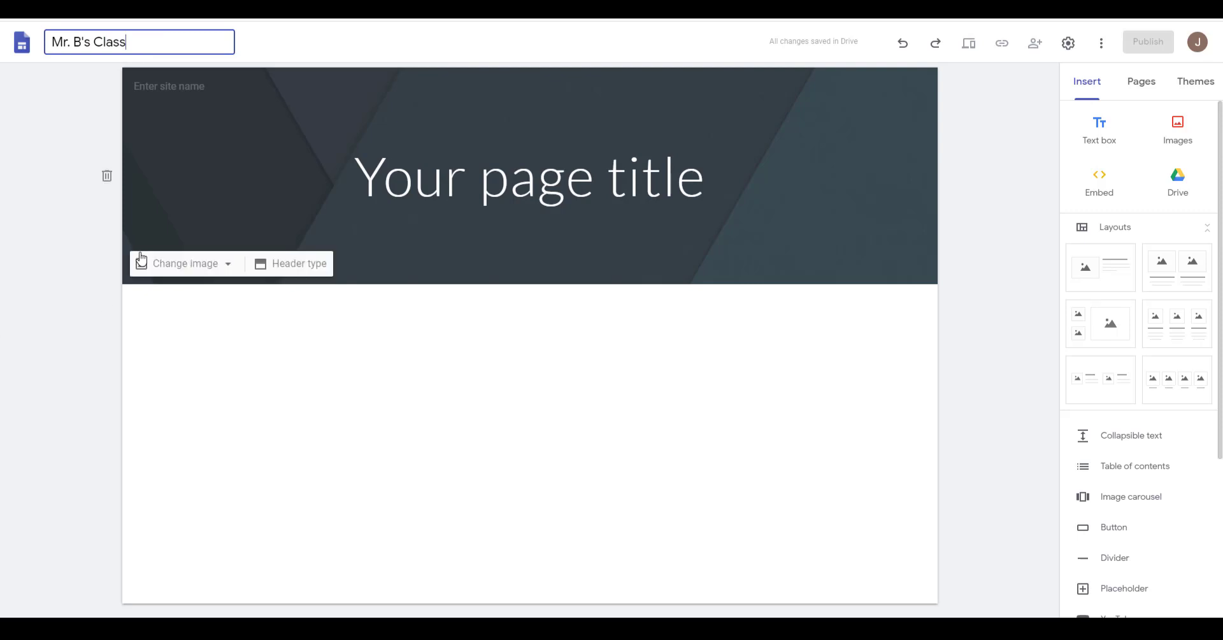
left_click(60, 236)
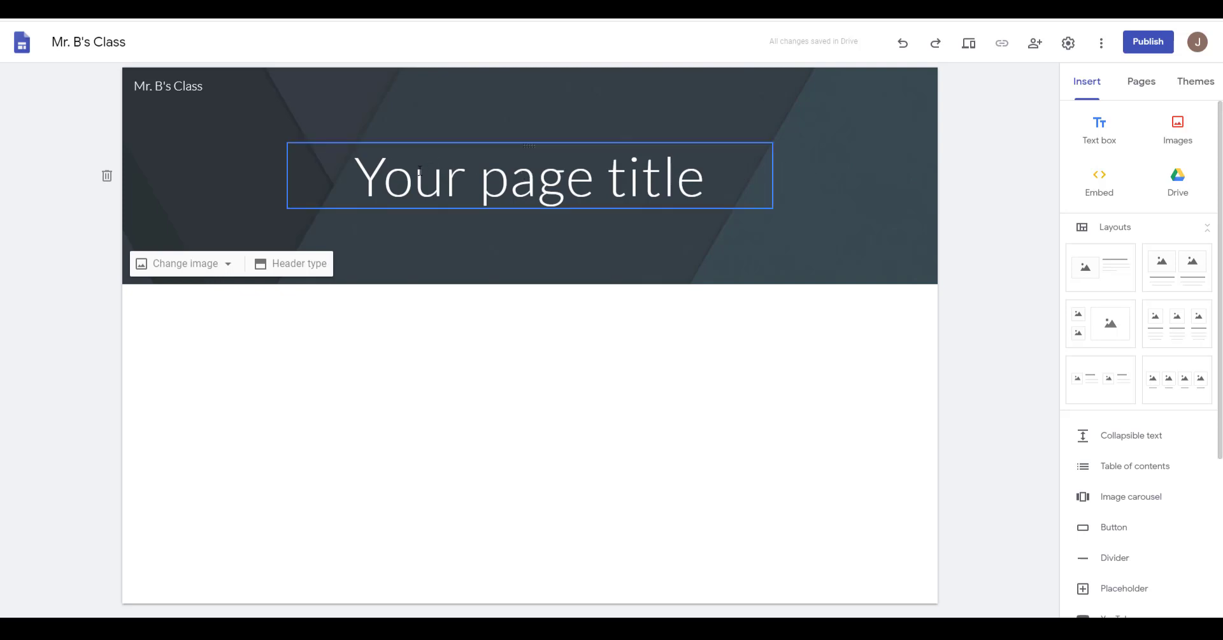
- Replace the placeholder page title in the header with "Mr. B's Class"
left_click(354, 172)
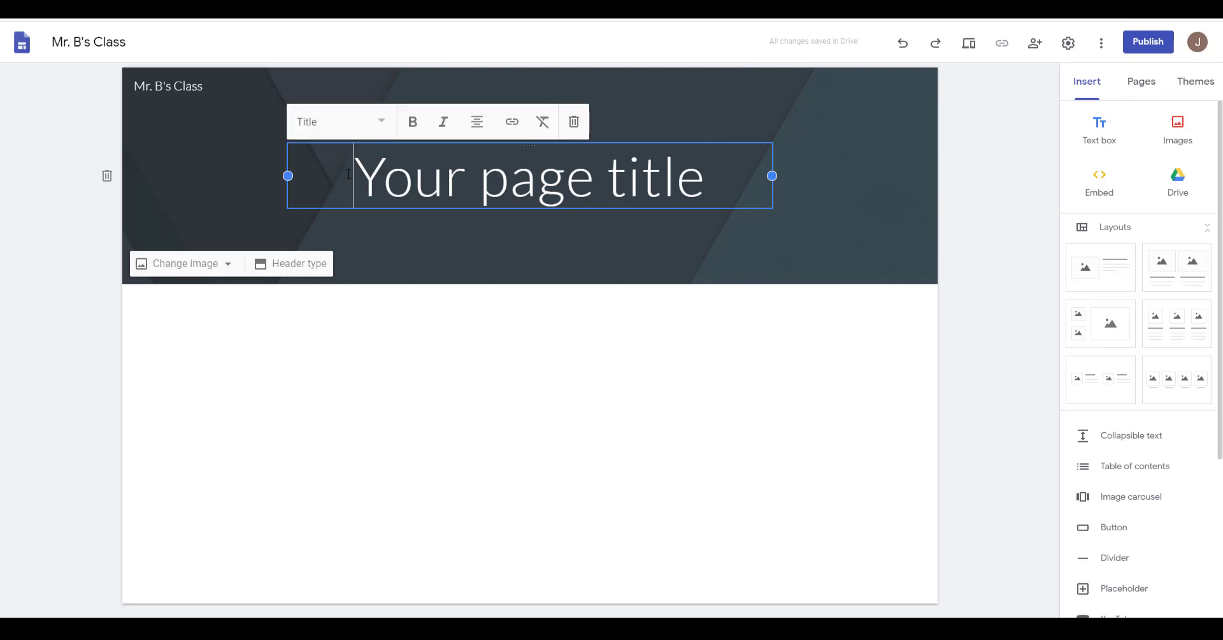
triple_click(348, 167)
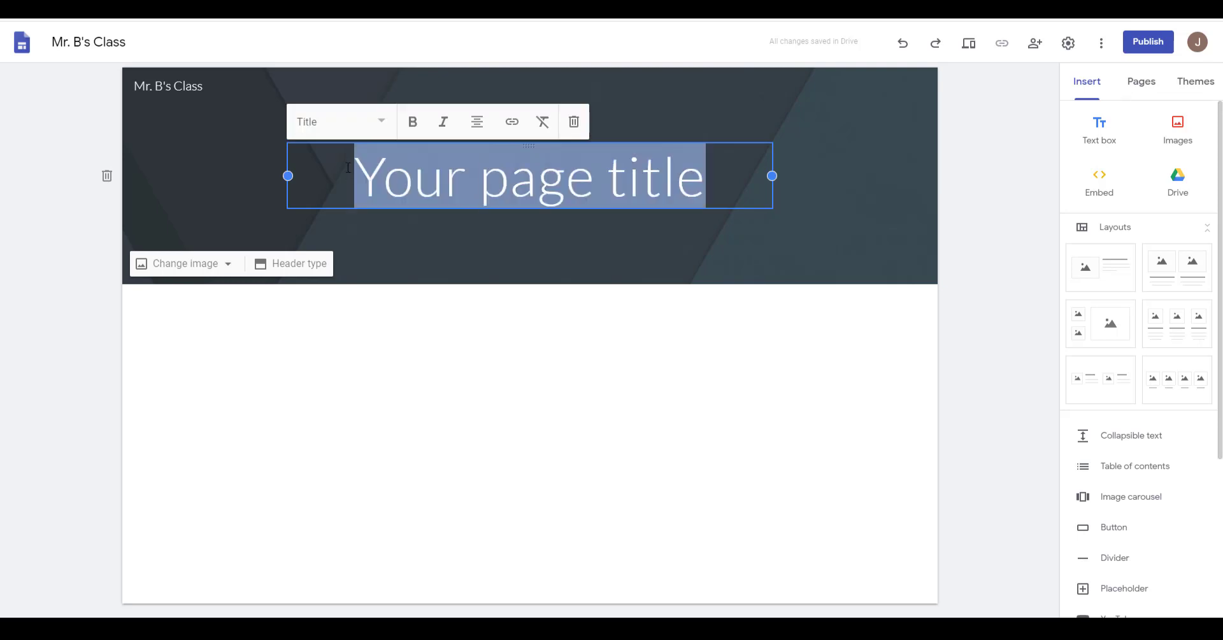
type("Mr. B'")
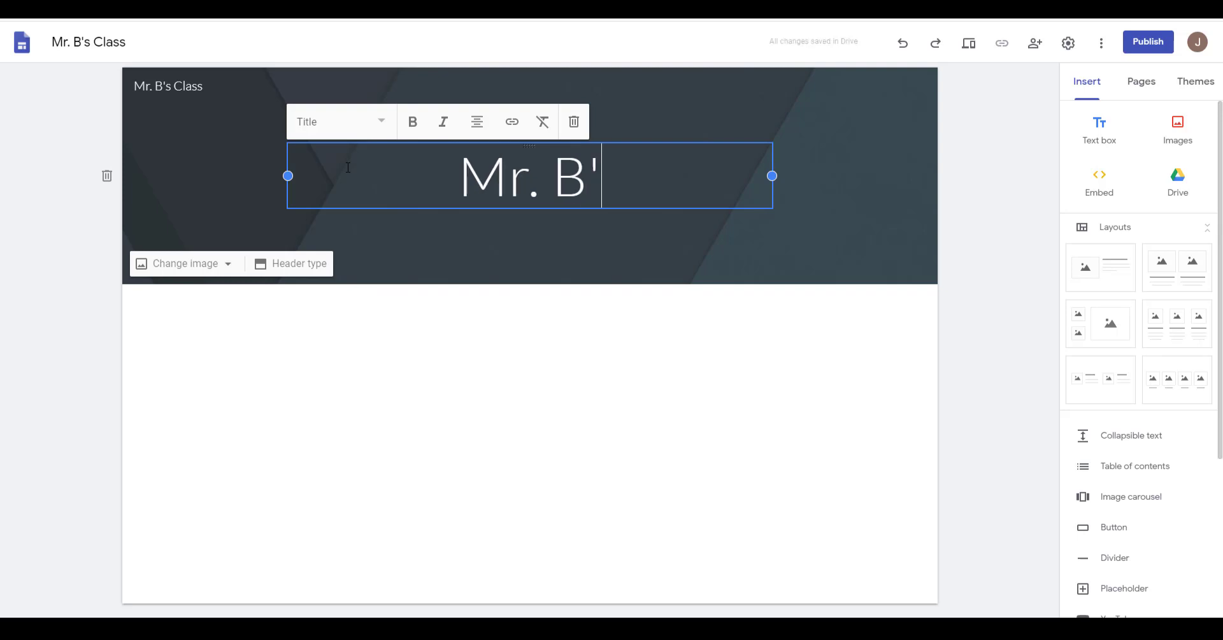
key("BackSpace")
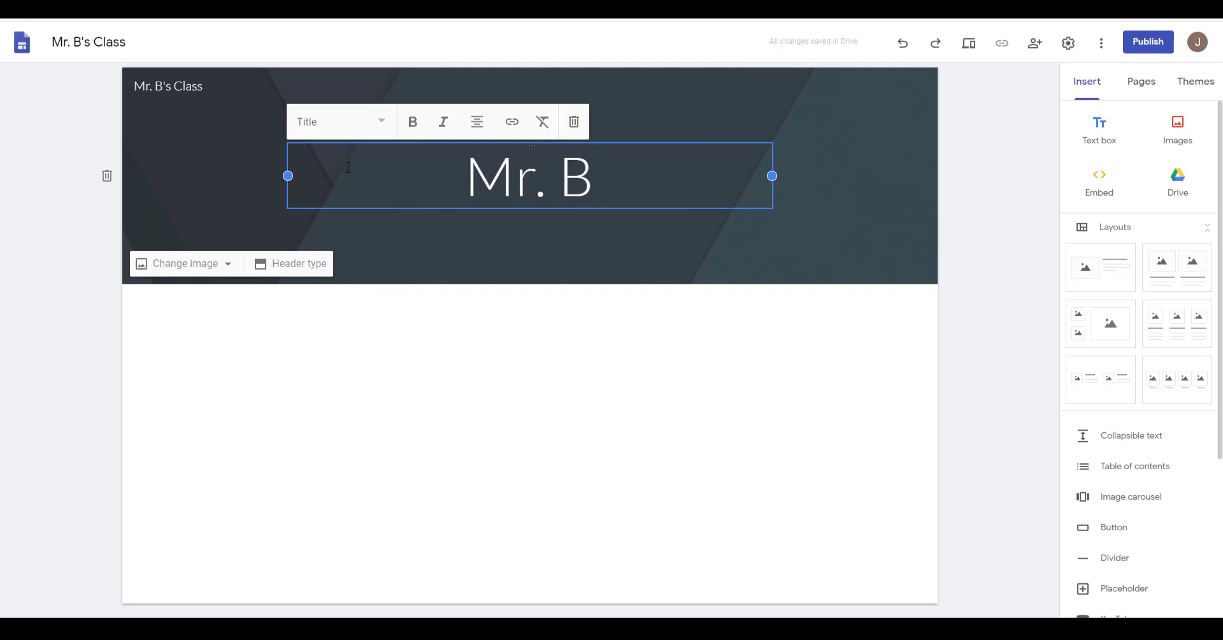
type("'s Class")
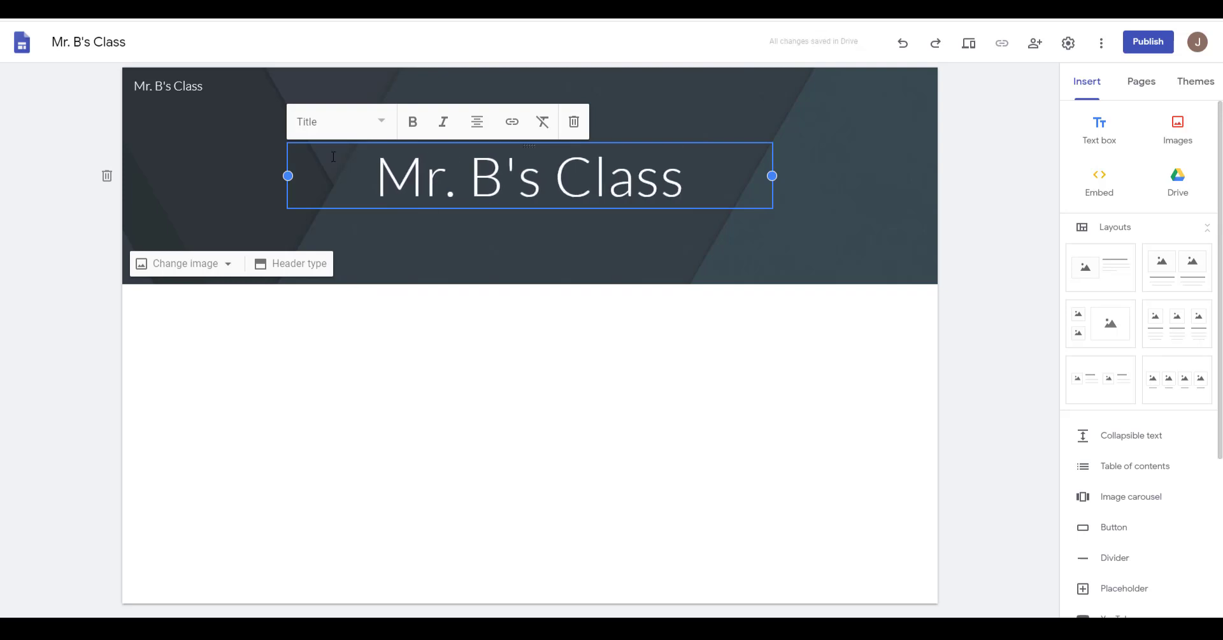
left_click(1018, 299)
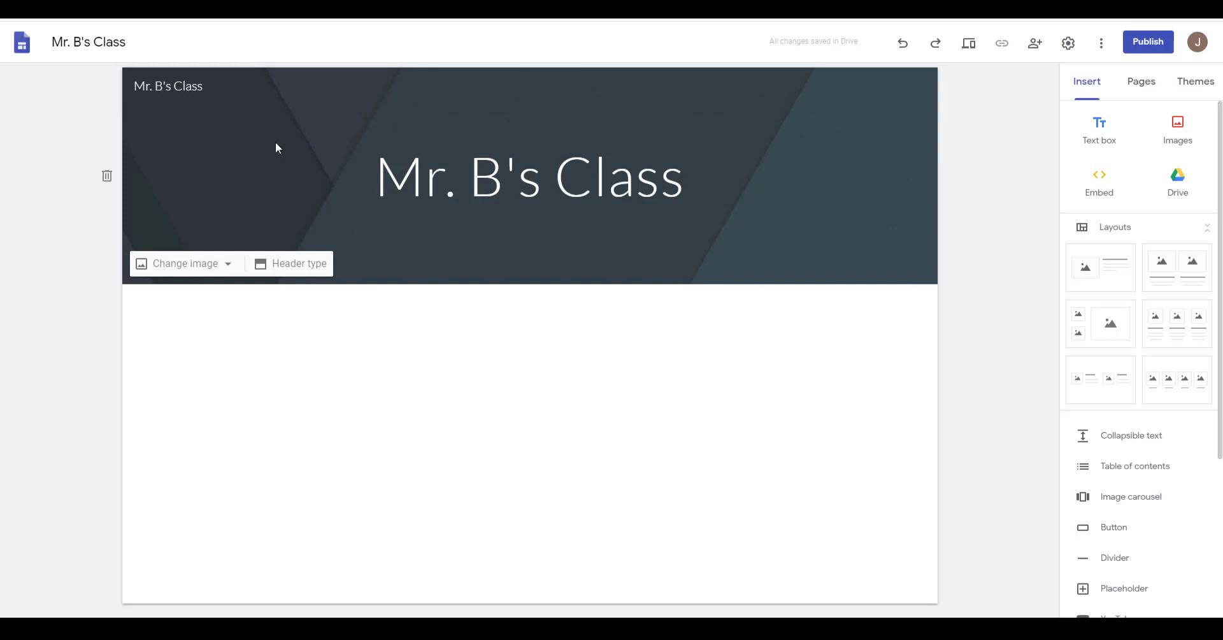
- Try the Title only, Large banner and Cover header types and return the header to the Banner type
left_click(280, 264)
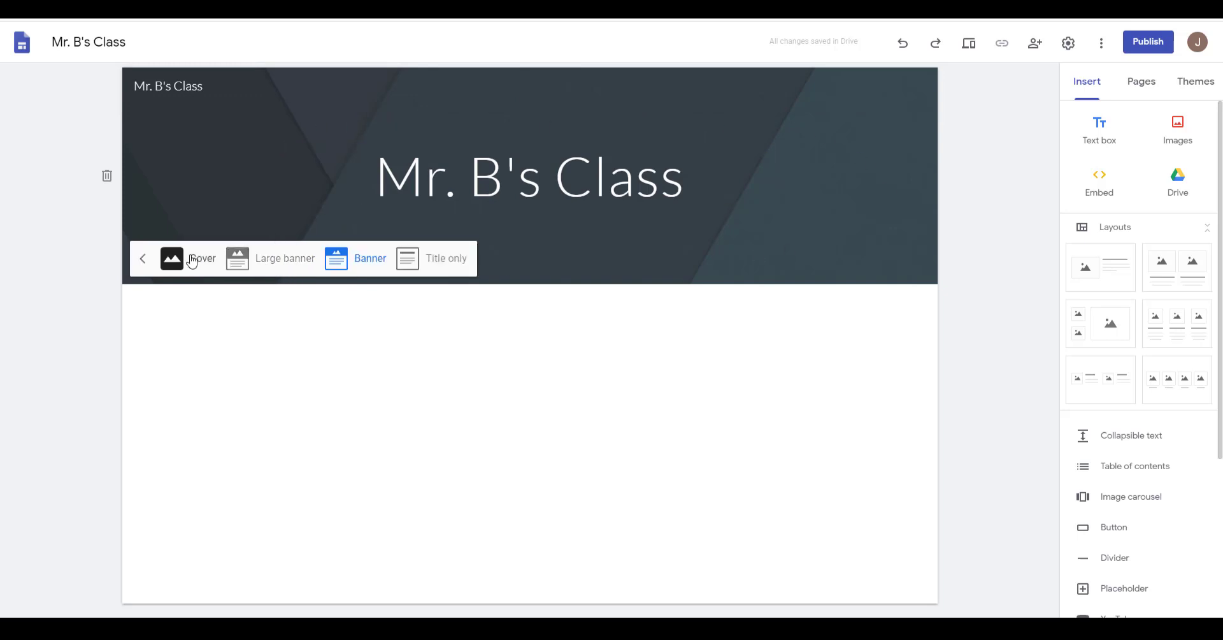
left_click(423, 260)
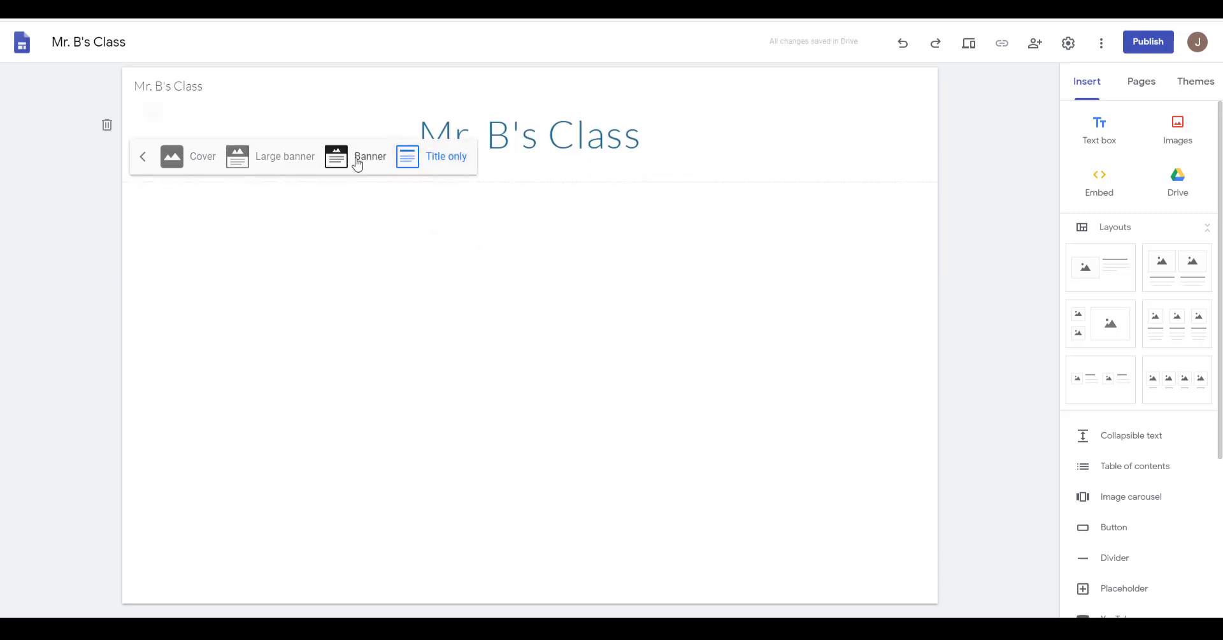
left_click(357, 160)
left_click(283, 260)
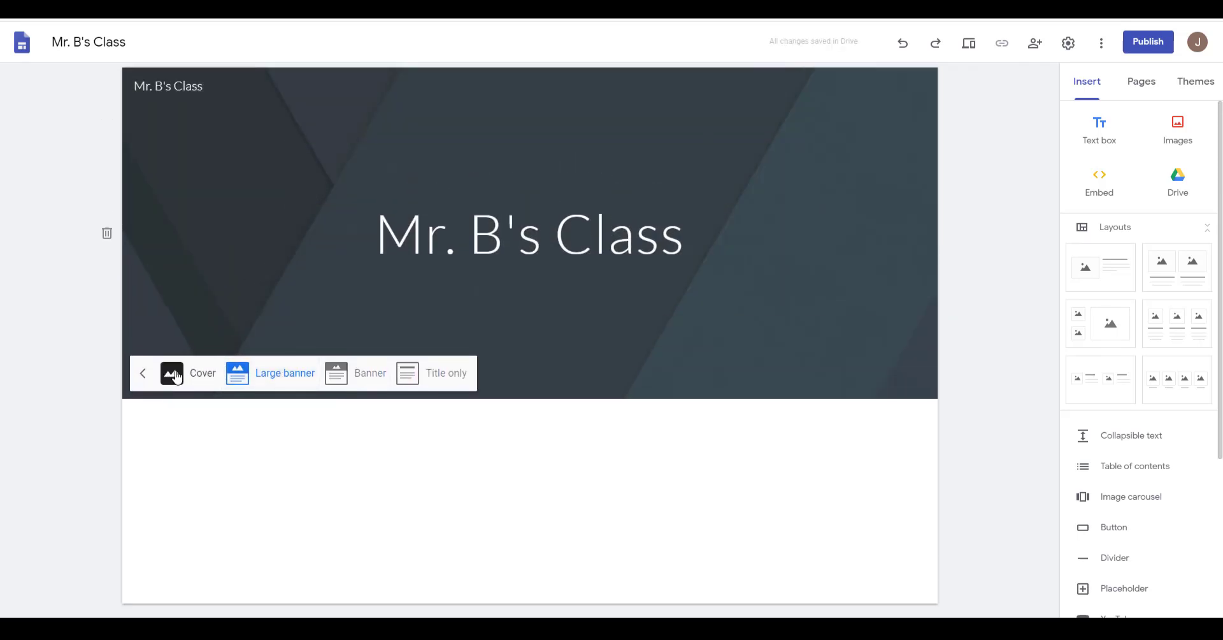
left_click(177, 377)
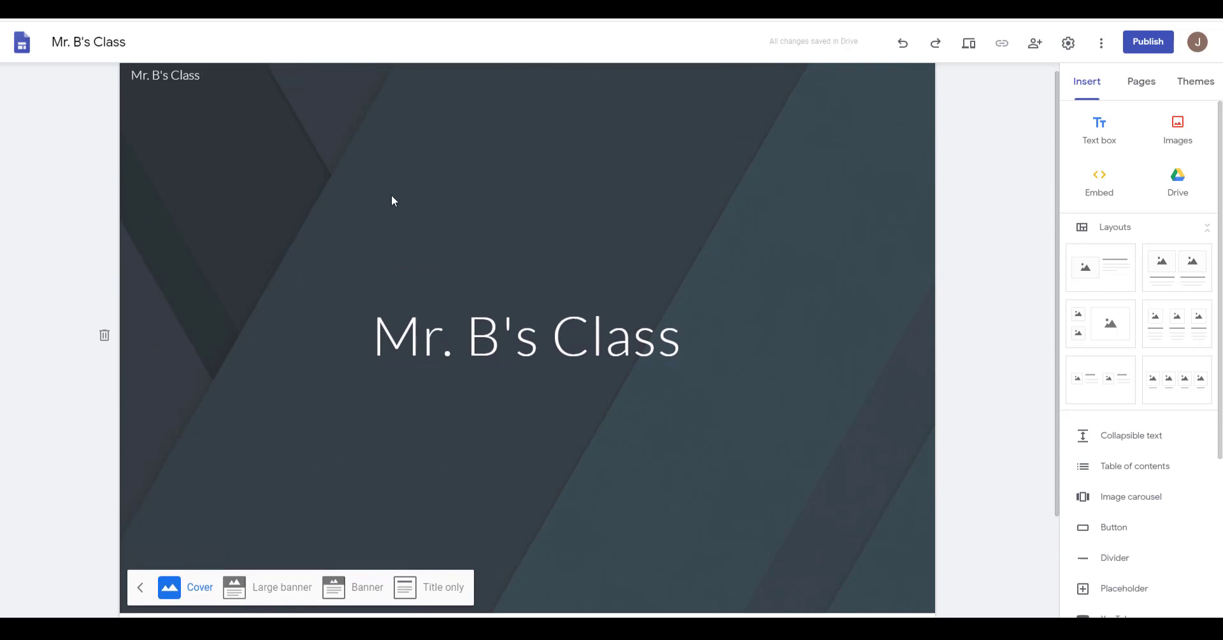
scroll(376, 331, "down", 2)
left_click(354, 463)
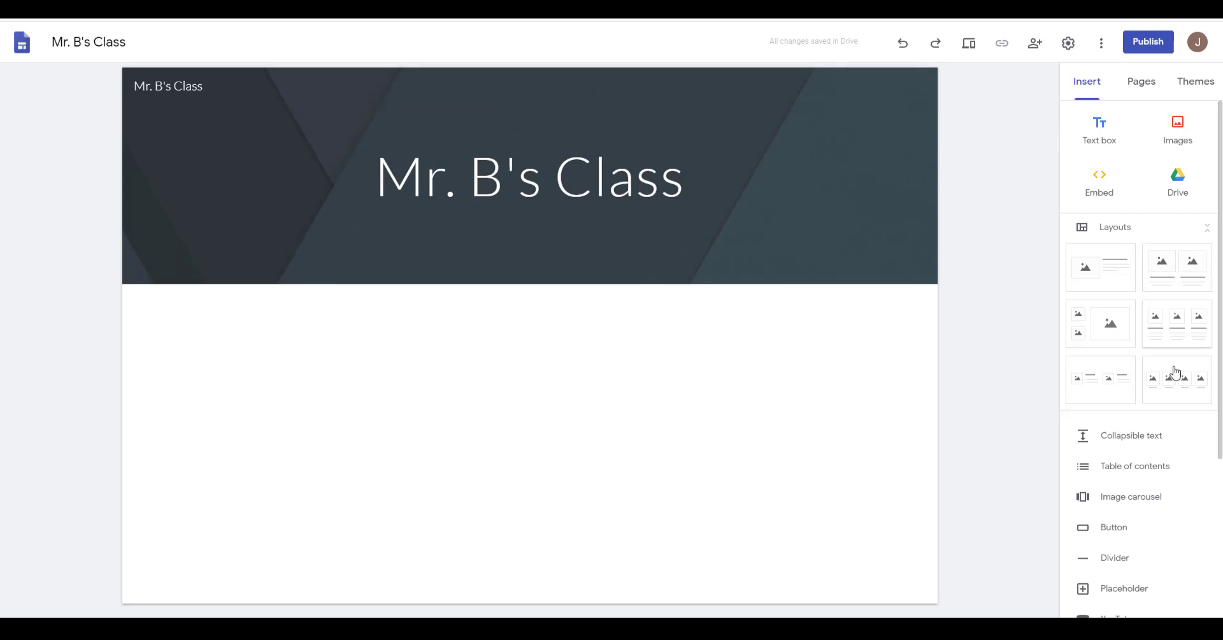
- Insert a text box below the header reading "Here you will find all the info that you will need to be successful this year!"
scroll(1069, 334, "down", 1)
scroll(1164, 445, "down", 4)
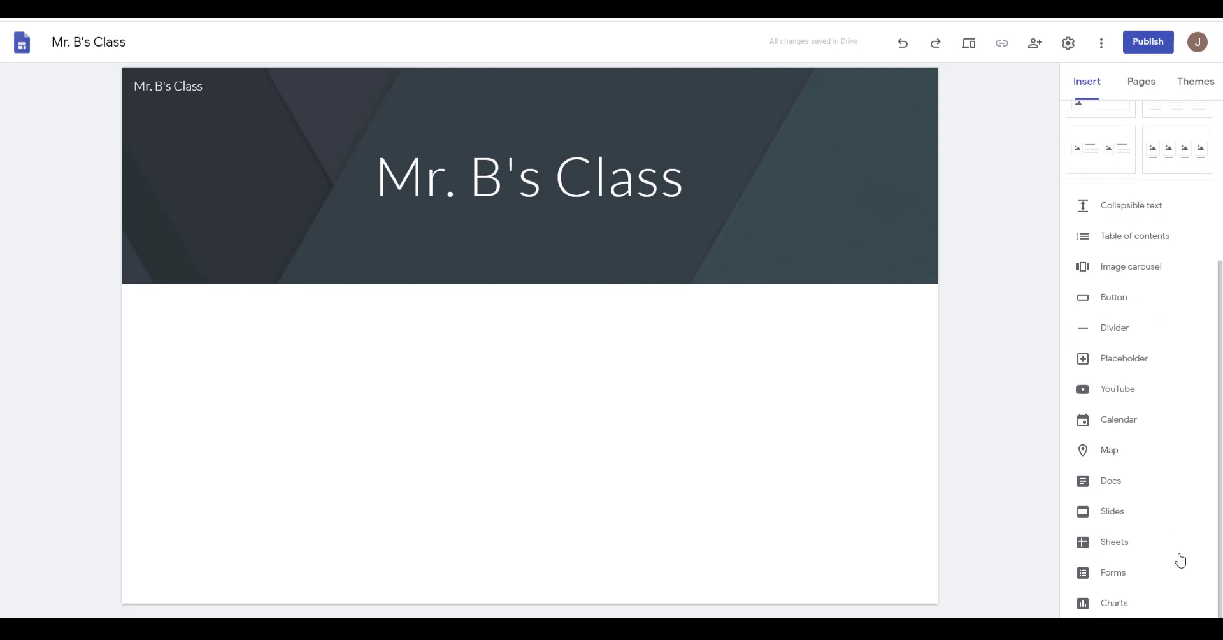
scroll(1131, 517, "up", 4)
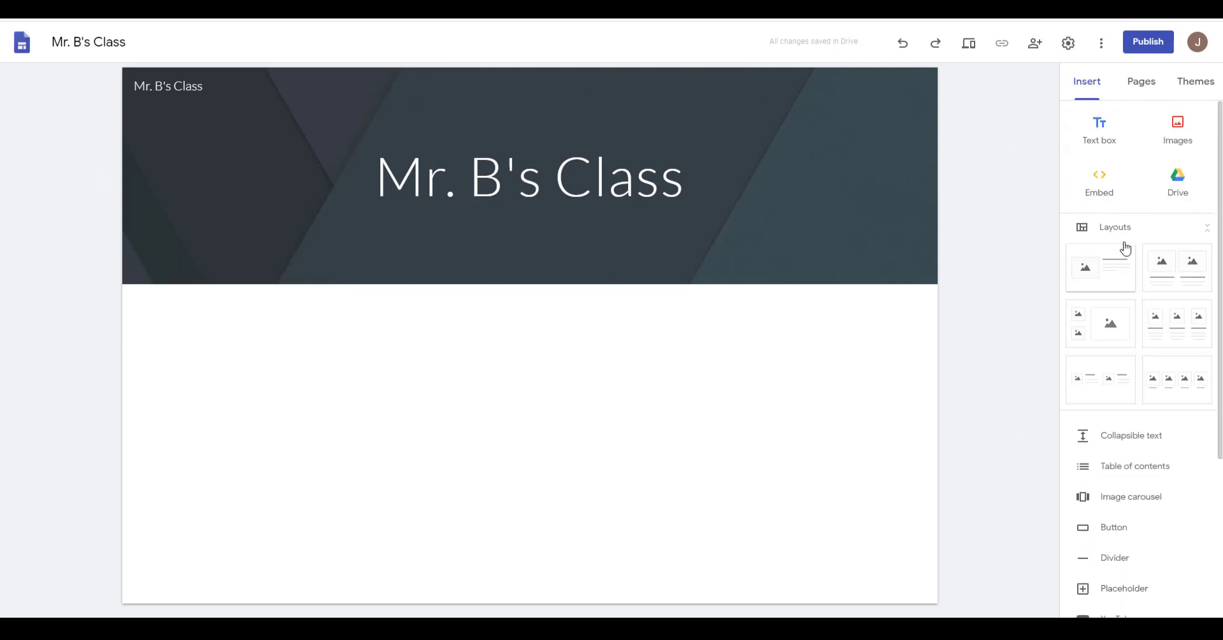
left_click(1098, 126)
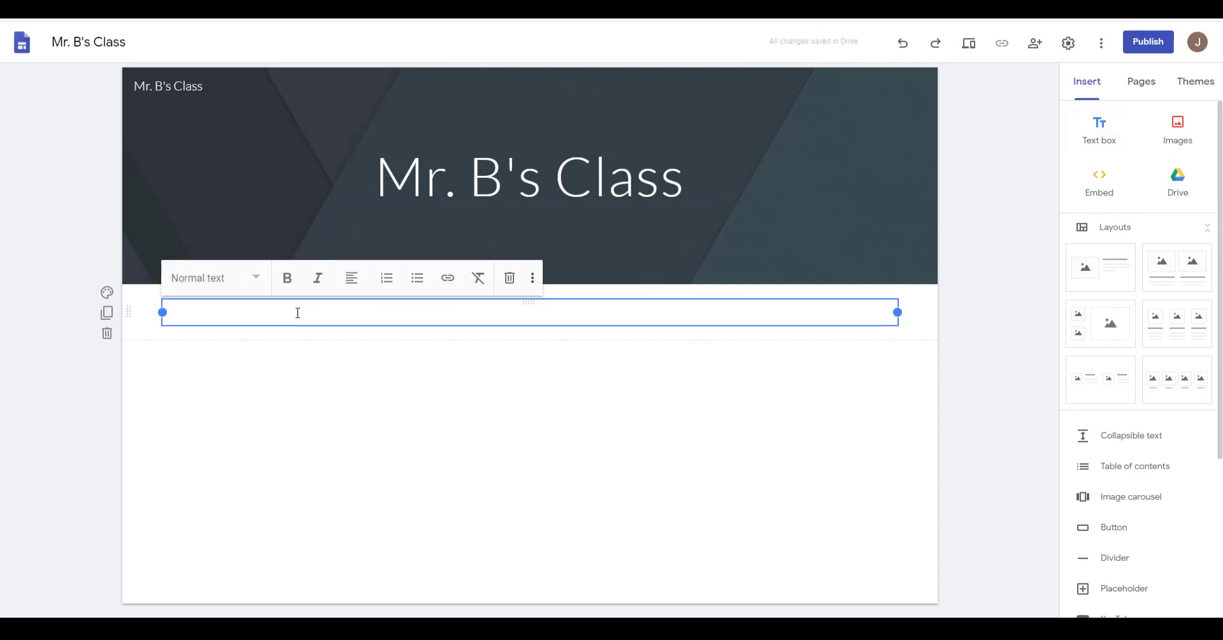
type("Here you will find all the finr")
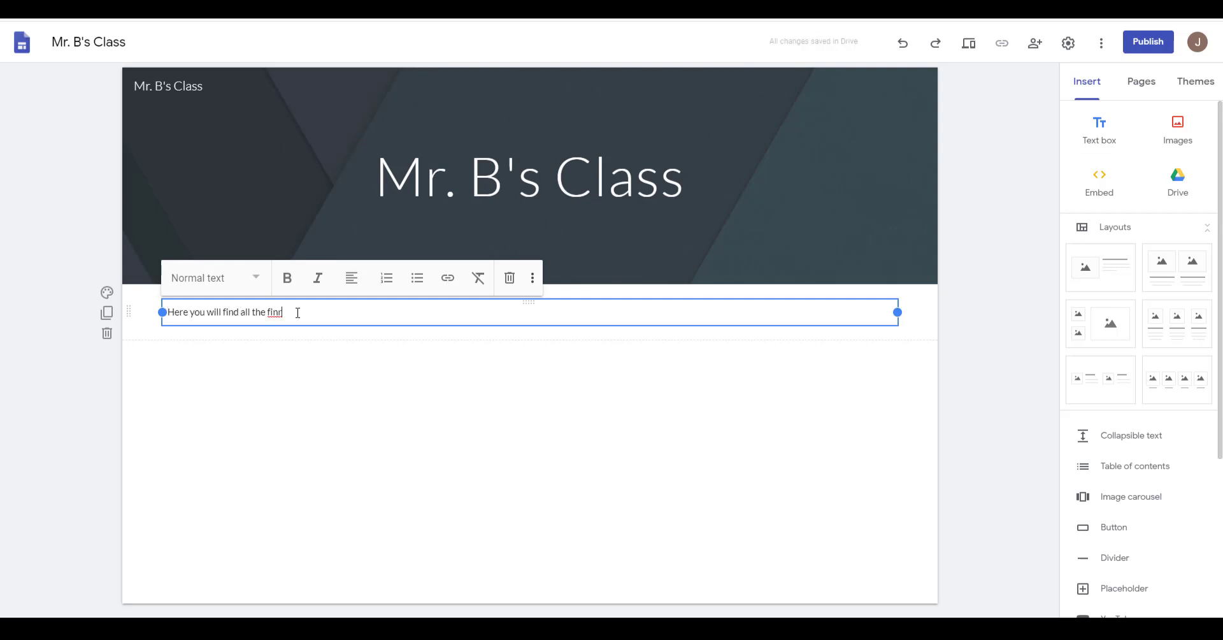
key("BackSpace")
key("BackSpace")
key("BackSpace")
type("info")
type("ma")
key("BackSpace")
key("BackSpace")
key("BackSpace")
key("BackSpace")
key("BackSpace")
type("nfo that you will need to be")
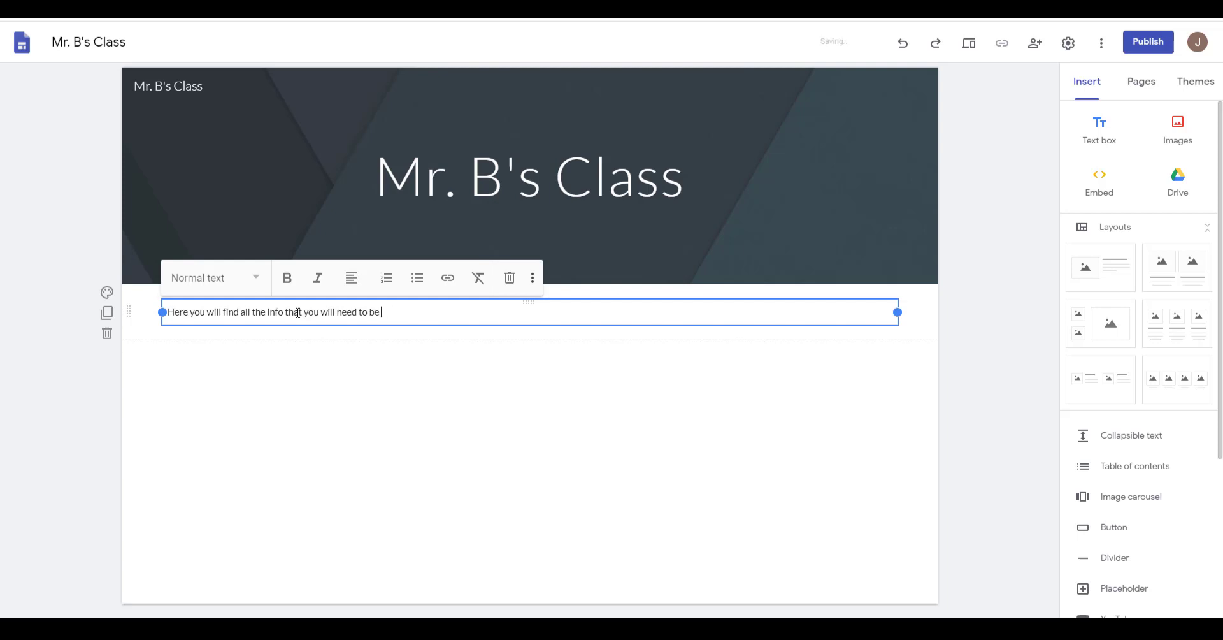
type(" successful this year!")
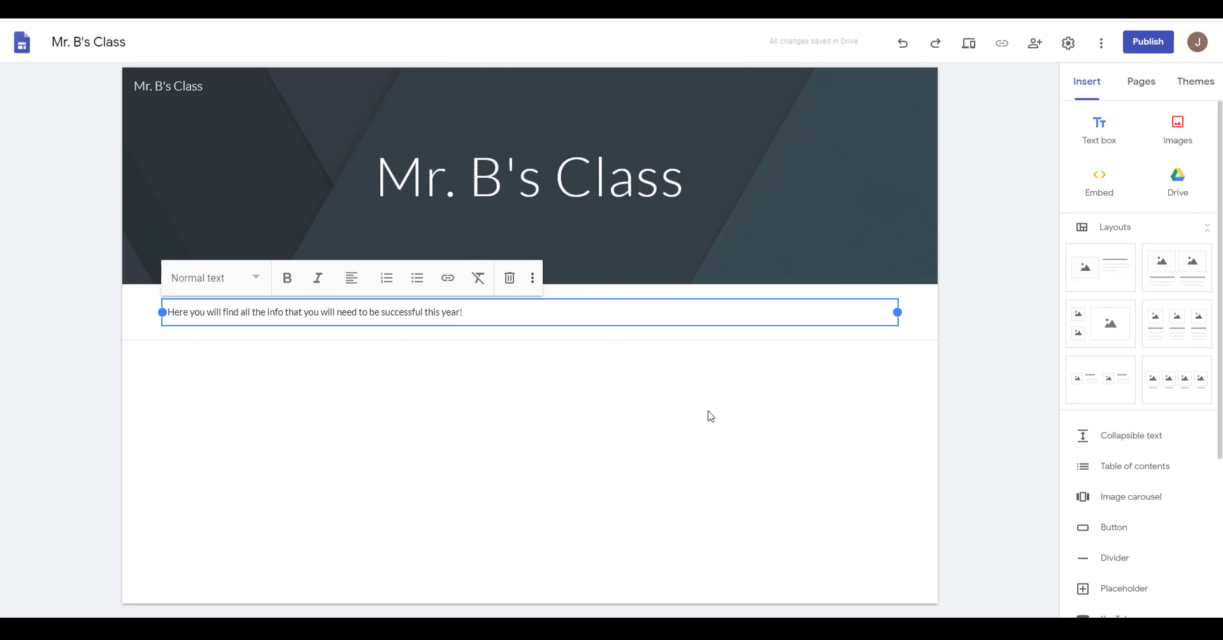
- Center-align the welcome sentence below the header
left_click(355, 279)
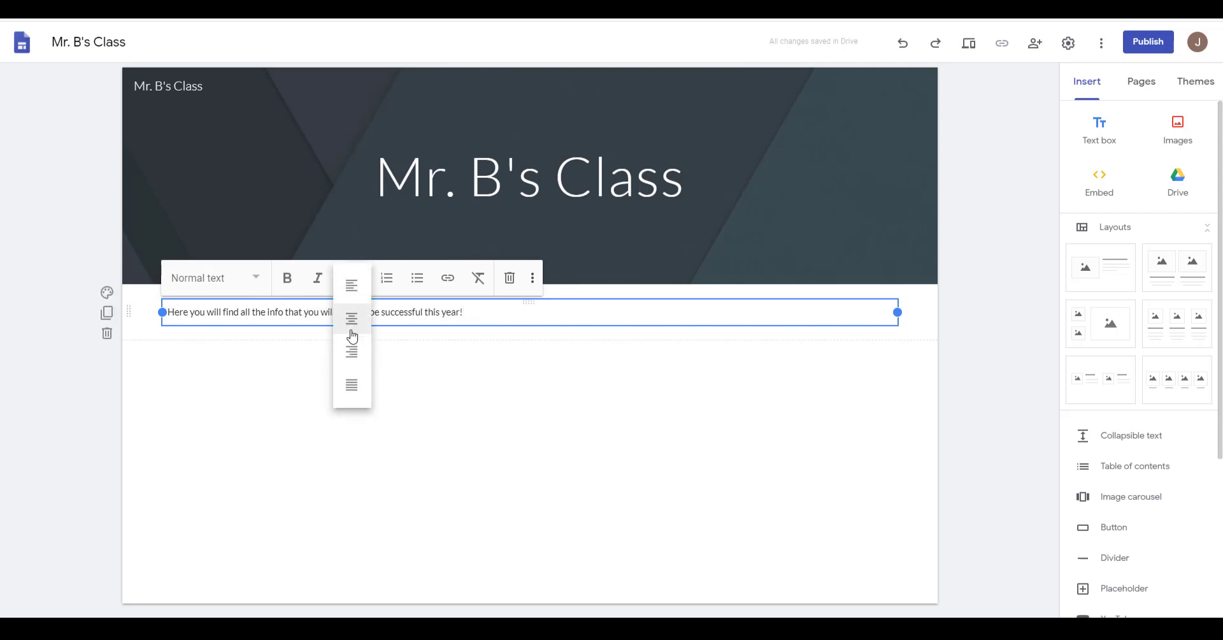
left_click(350, 318)
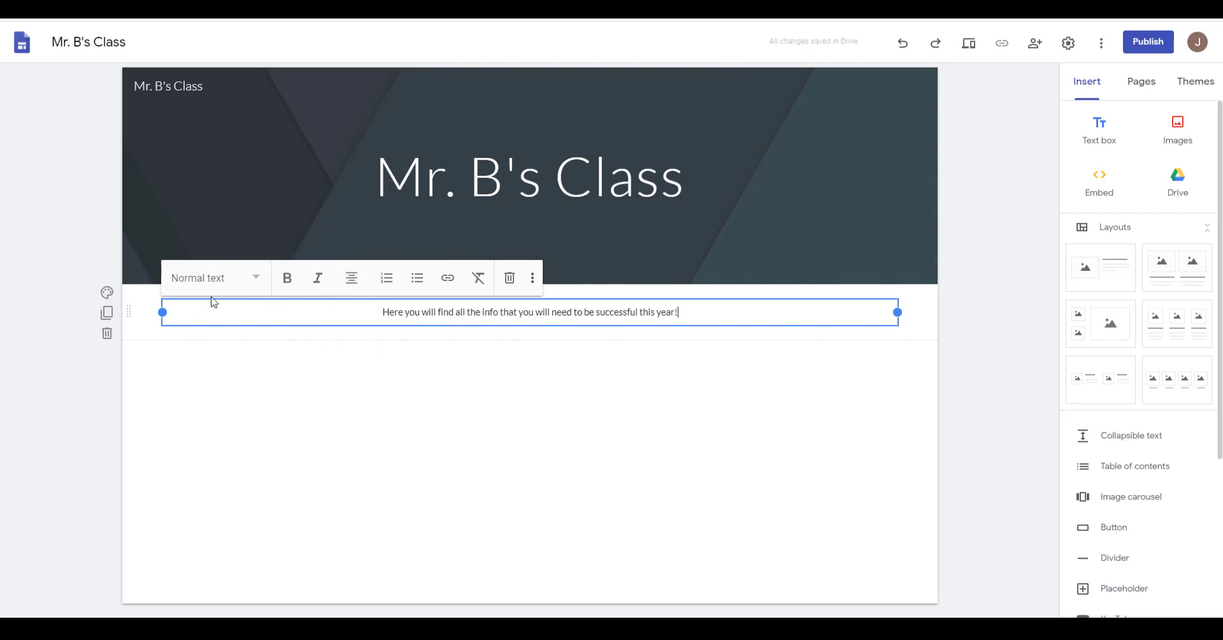
left_click(1016, 330)
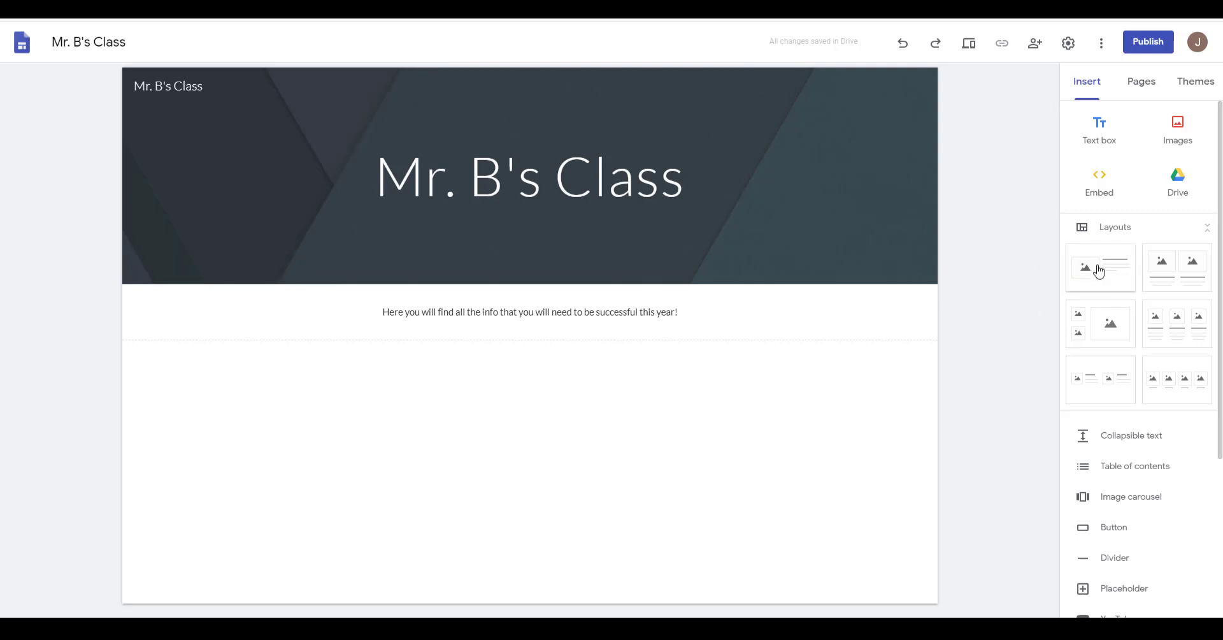
- Insert the single-image layout with side text below the welcome sentence and open Drive's WebPics folder for its image placeholder
left_click(1121, 279)
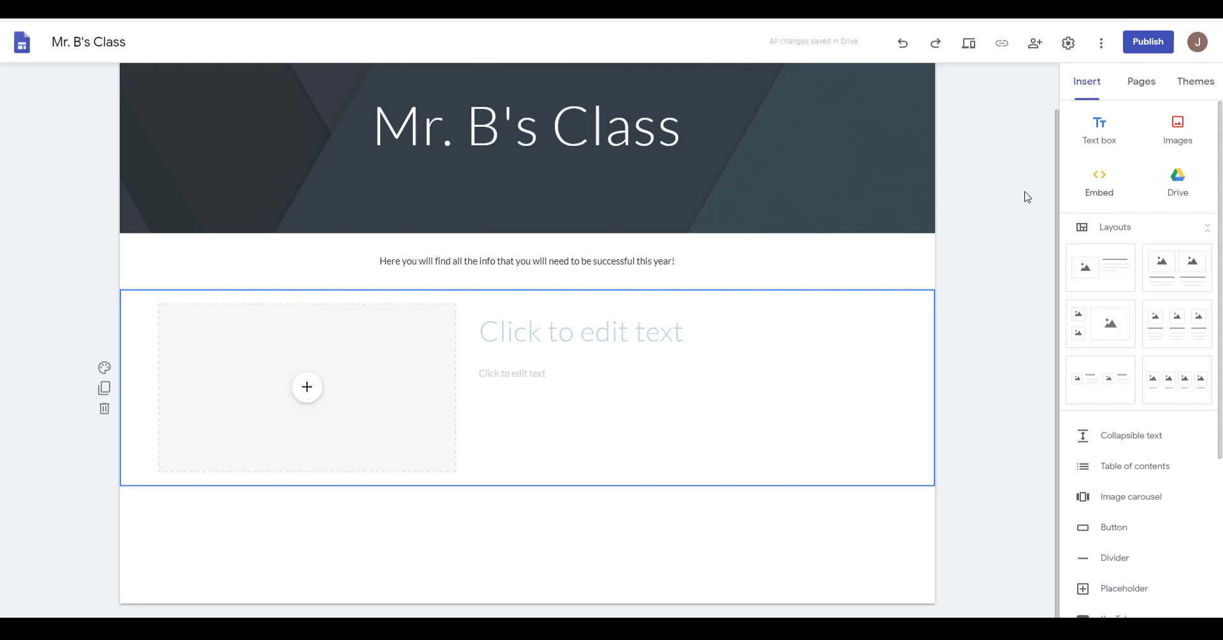
left_click(316, 387)
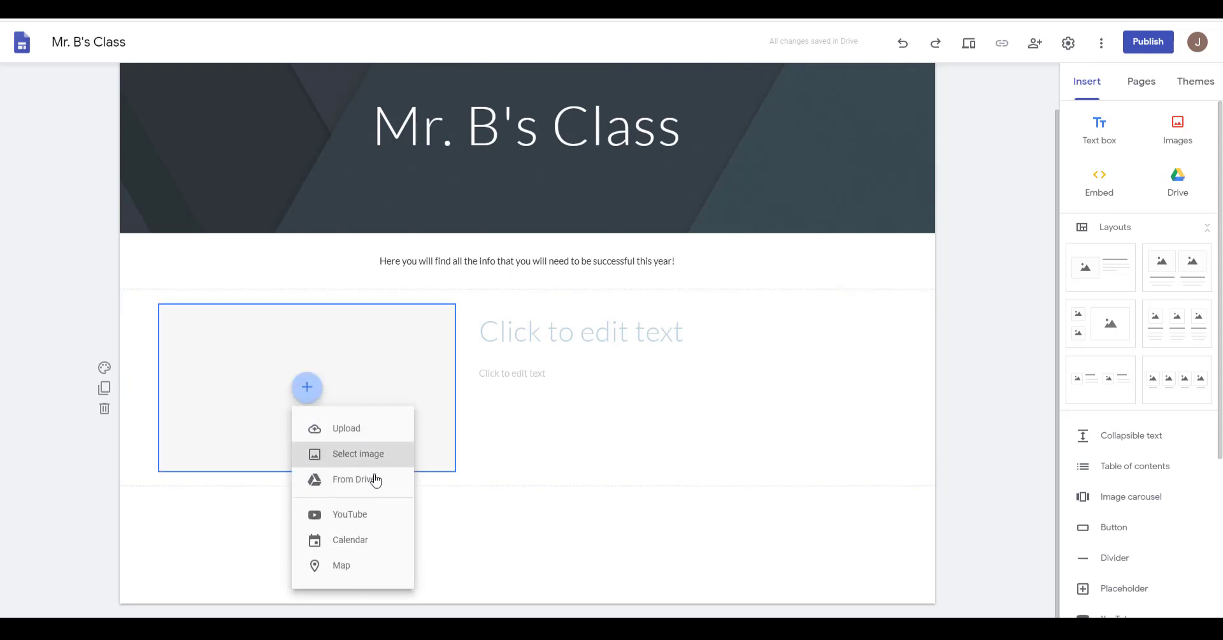
left_click(377, 489)
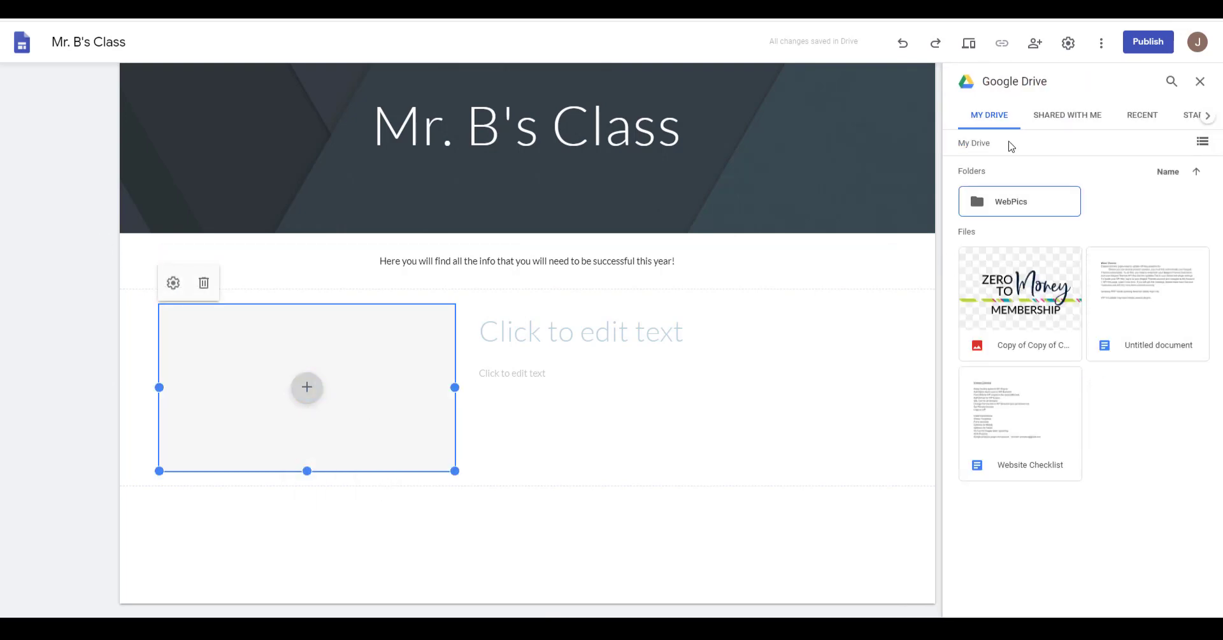
left_click(1010, 203)
double_click(975, 205)
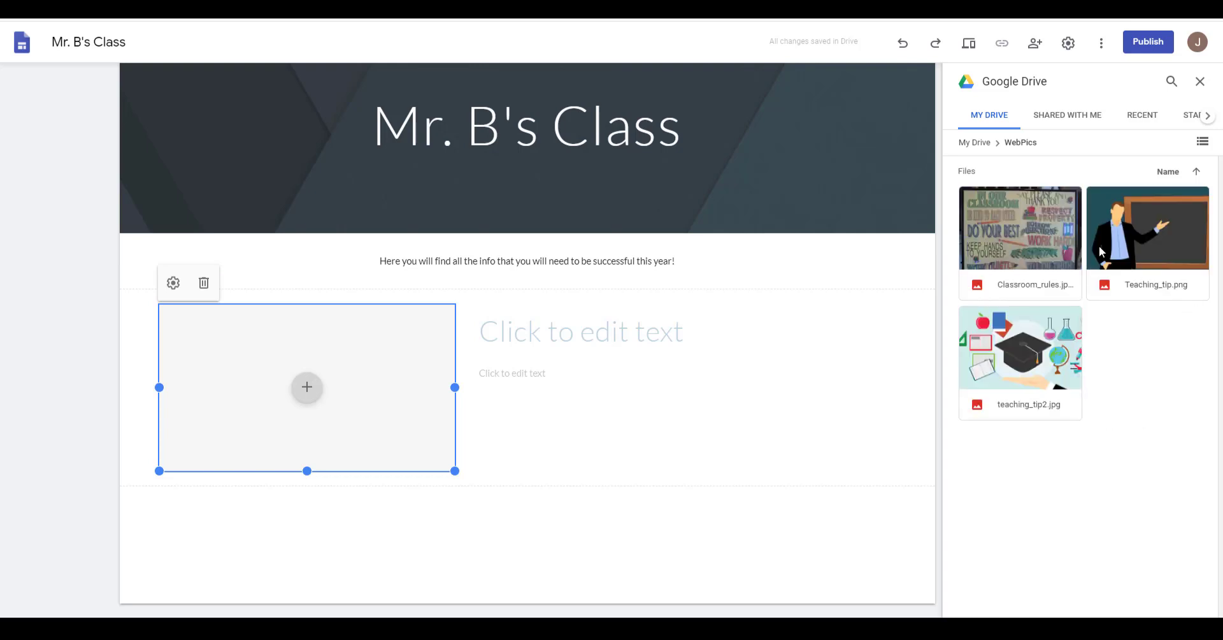
- Insert the Classroom_rules picture into the image placeholder and extend its height to show the whole poster
left_click(1029, 249)
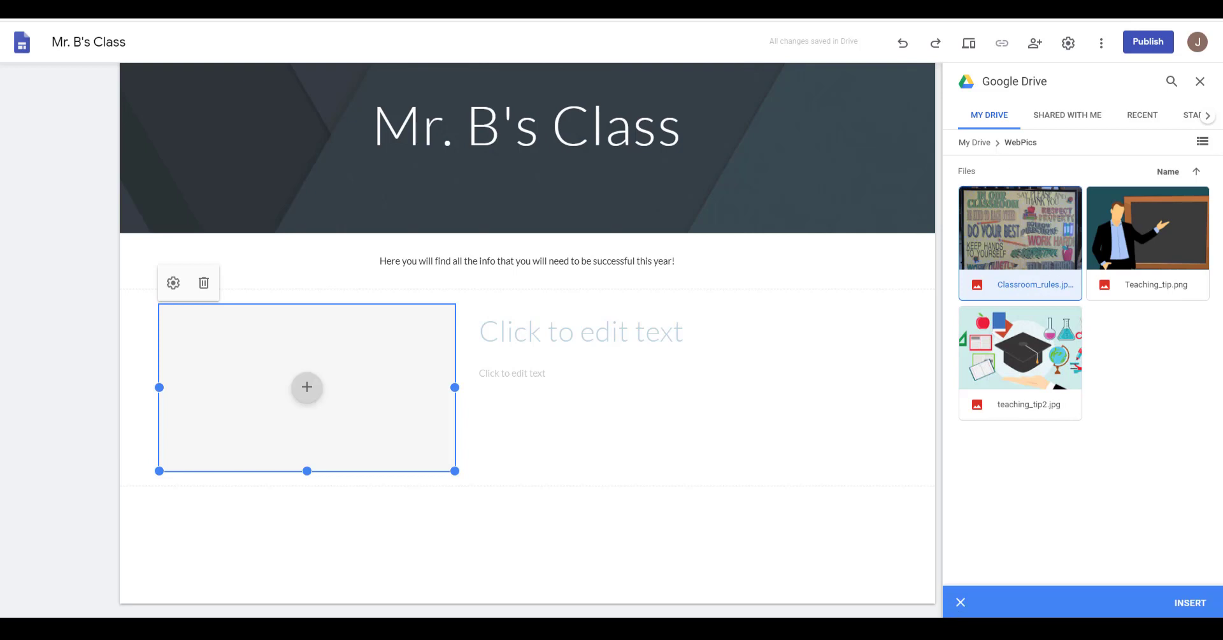
left_click(1191, 602)
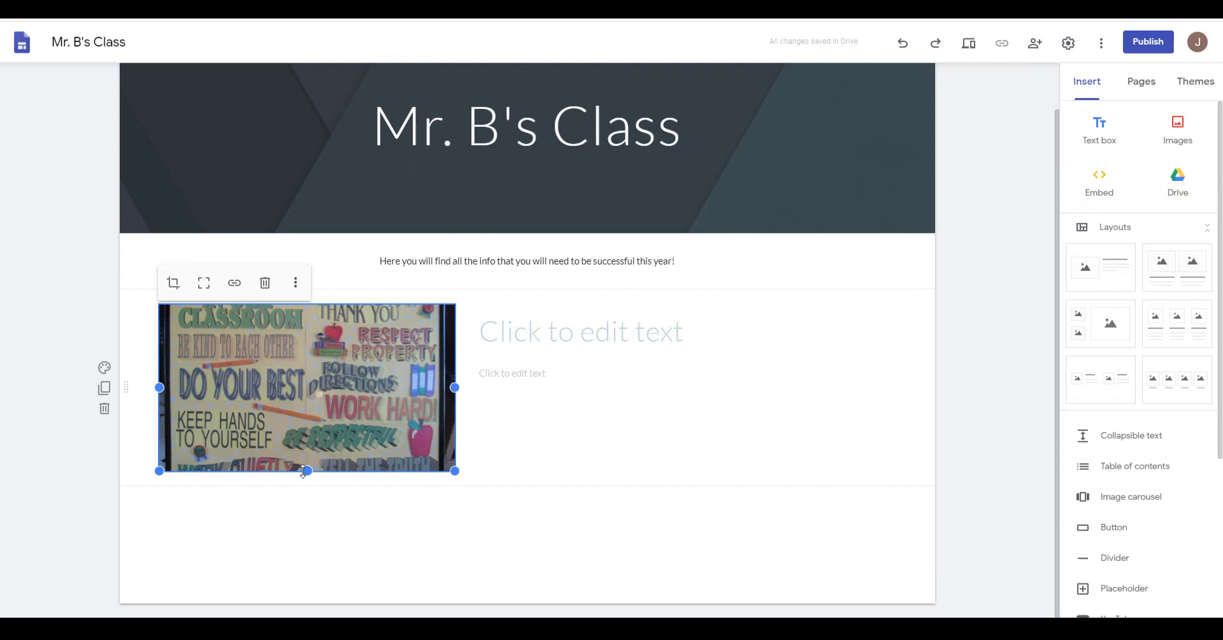
left_click_drag(303, 473, 301, 527)
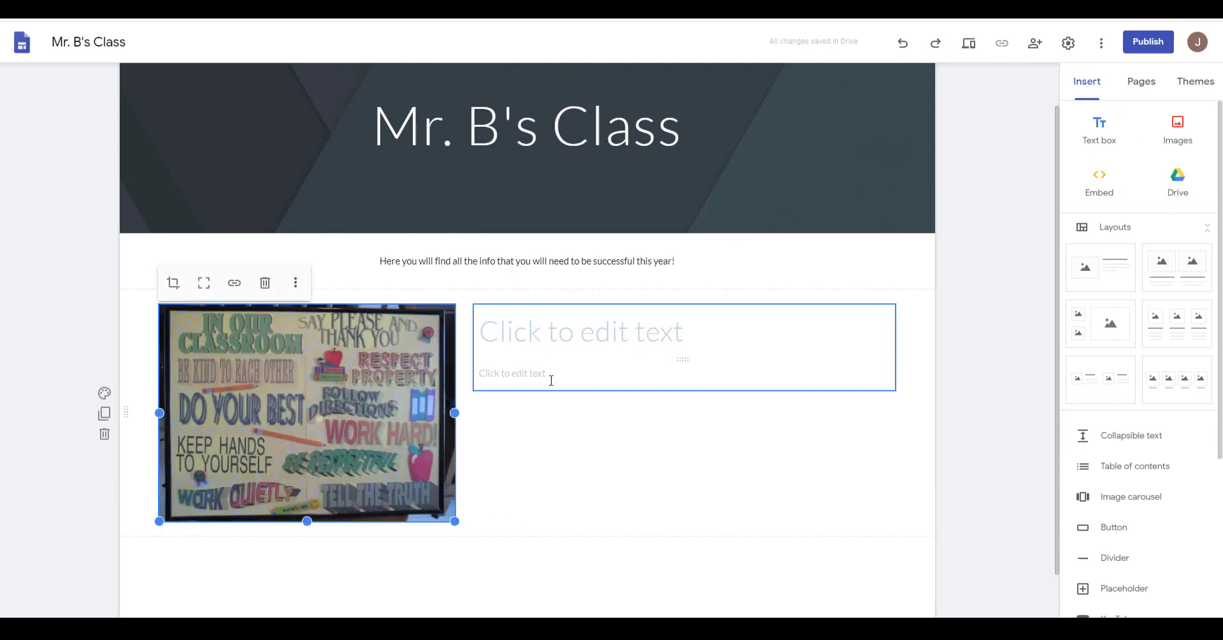
- Enter "Classroom rules" as the title beside the rules poster
left_click(546, 326)
type("Cla")
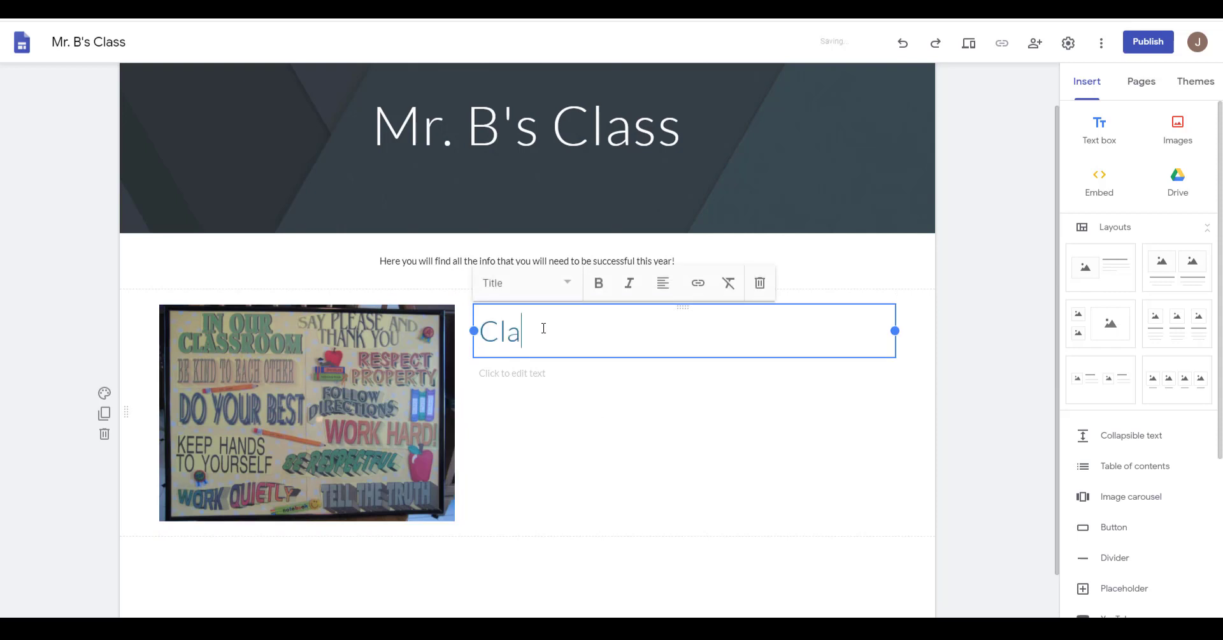
type("ss rules")
type("oom rules")
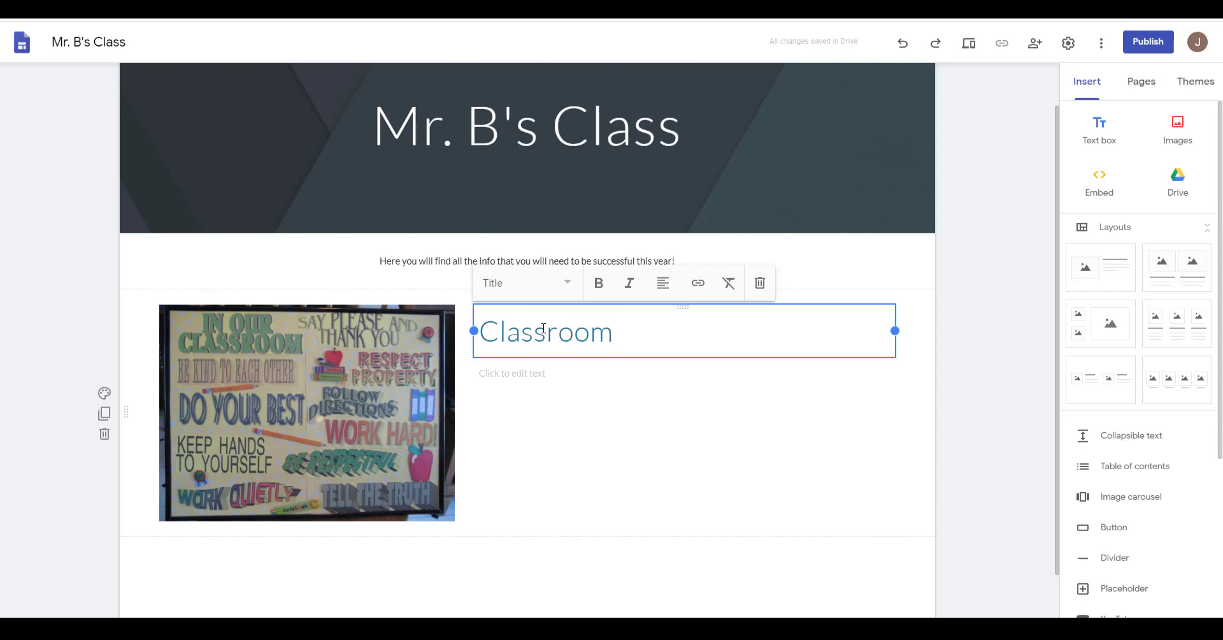
- Enter "Be sure to read the rules." as the body text beneath the Classroom rules title
left_click(557, 380)
type("be")
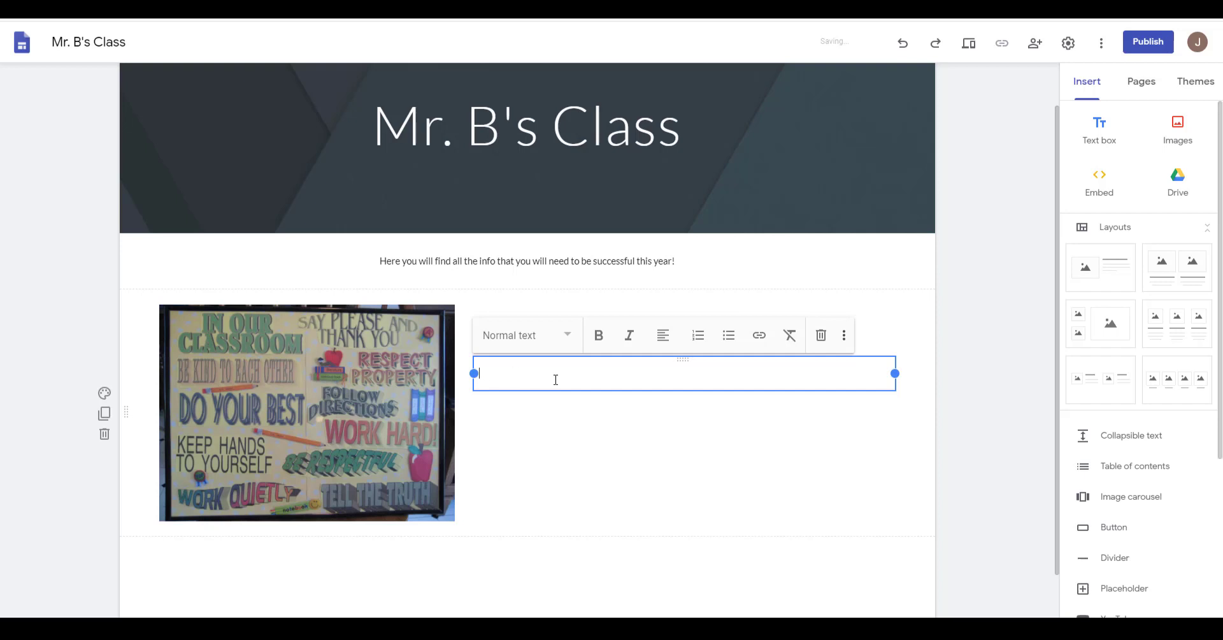
type(" sure to read a")
type("he rules.")
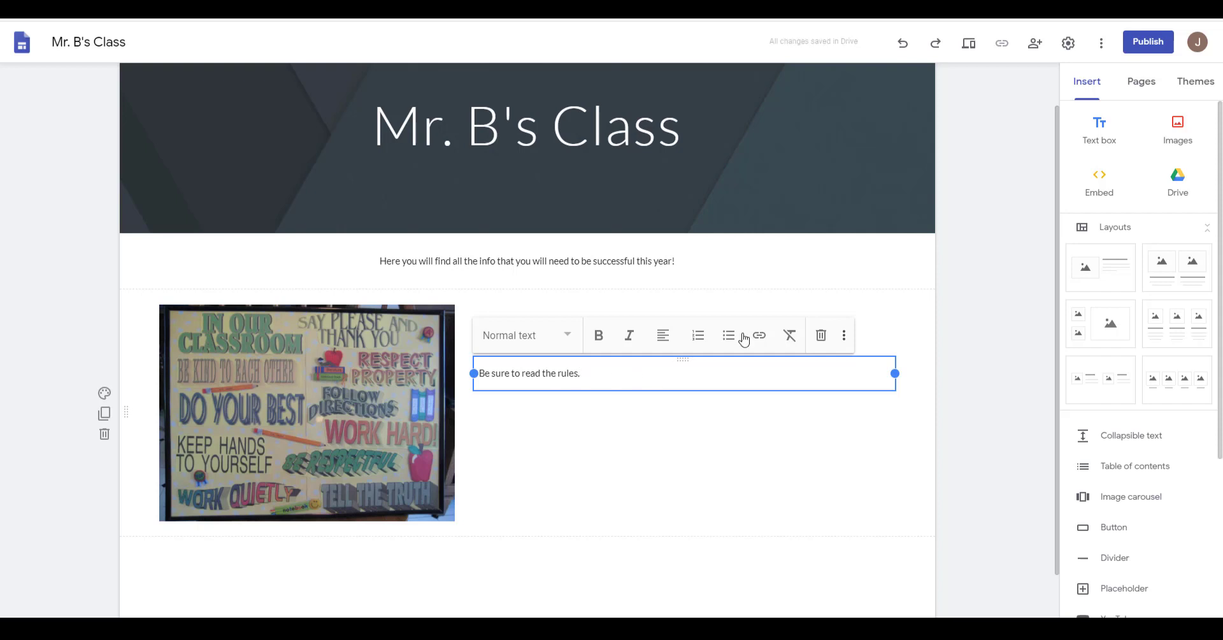
- Center-align both the sentence about reading the rules and the Classroom rules title
left_click(663, 335)
left_click(665, 377)
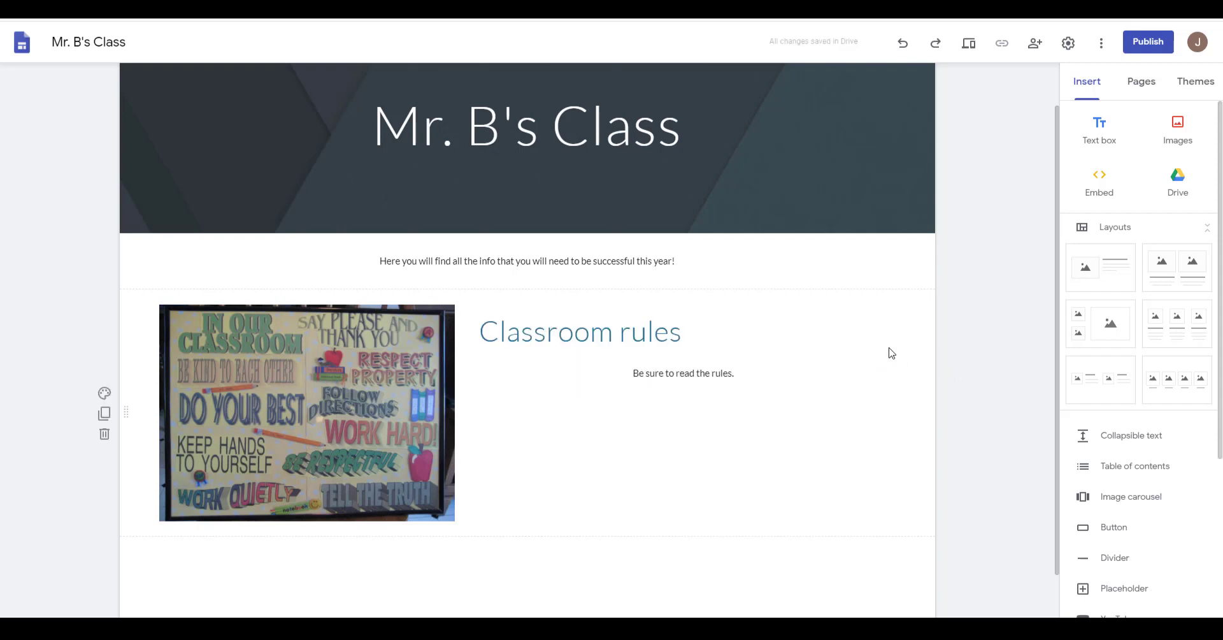
left_click(612, 330)
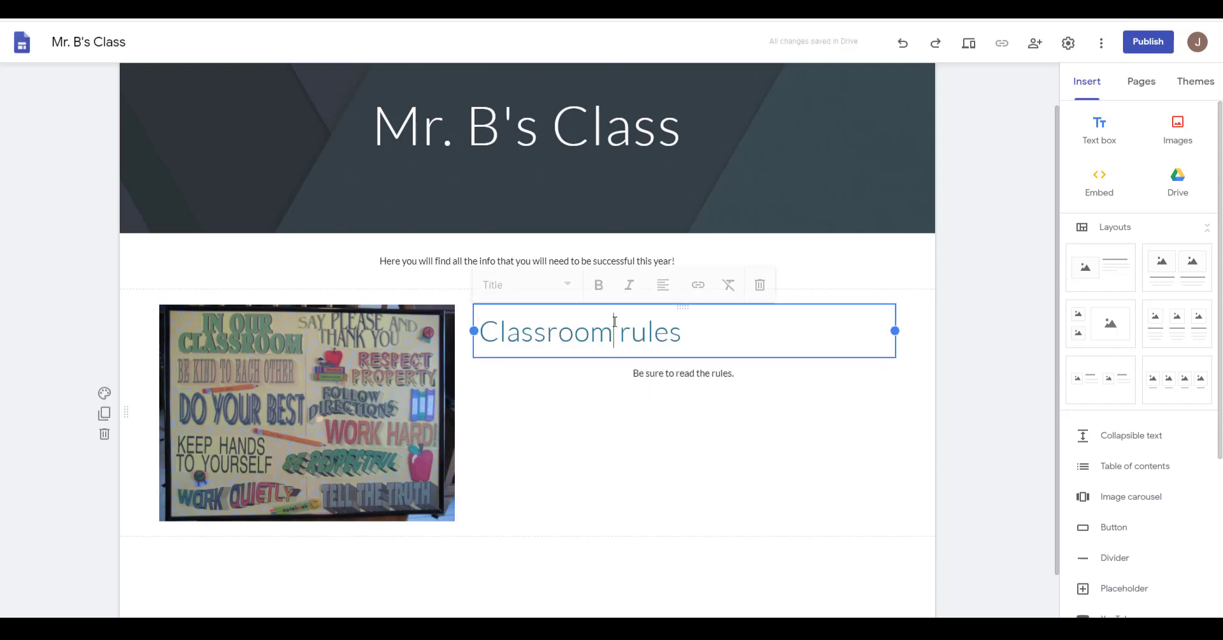
left_click(664, 283)
left_click(663, 319)
left_click(996, 369)
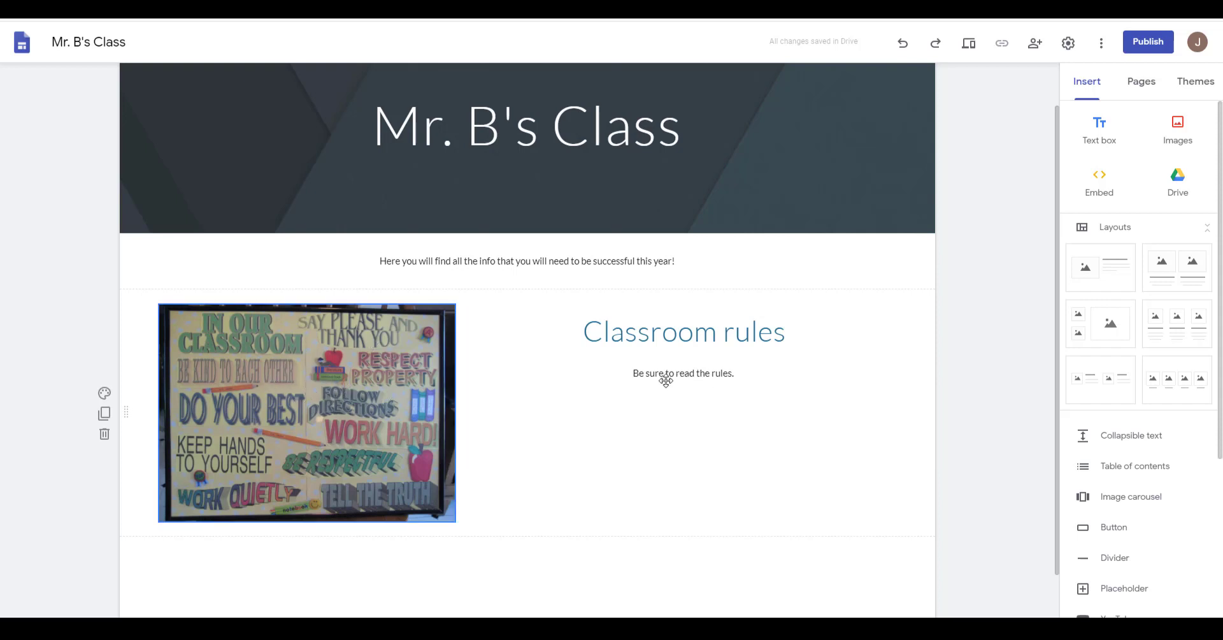
- Insert a text box reading "Assignments" below the classroom rules section and center-align it
scroll(1018, 290, "down", 1)
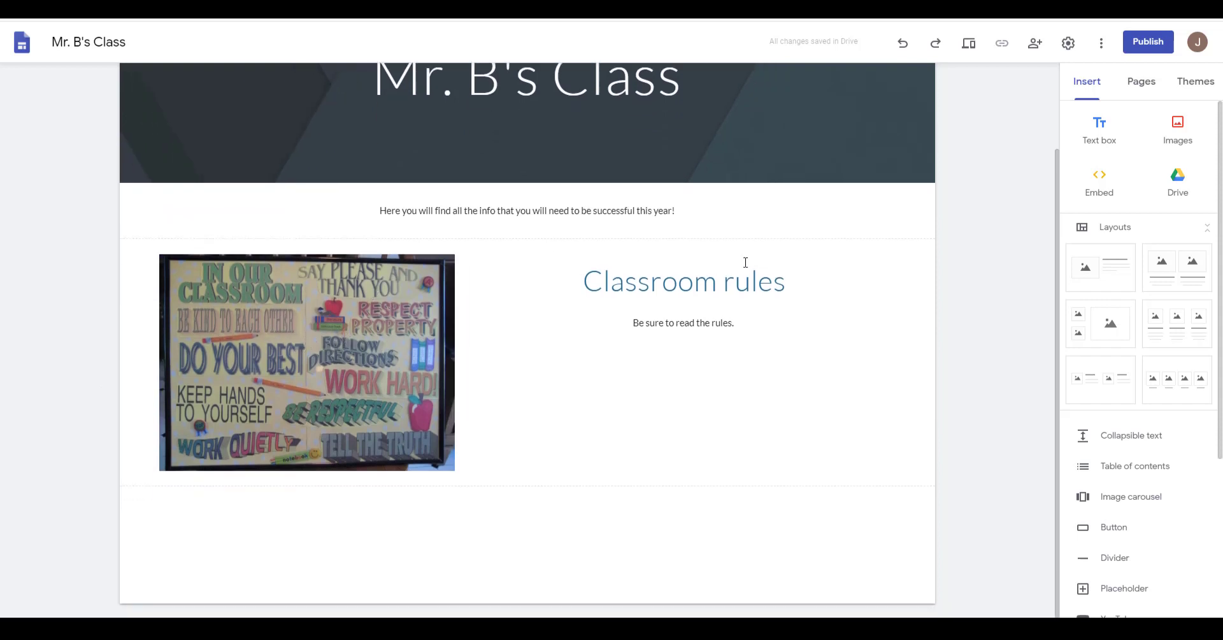
scroll(1015, 385, "up", 2)
scroll(292, 499, "down", 2)
left_click(1114, 137)
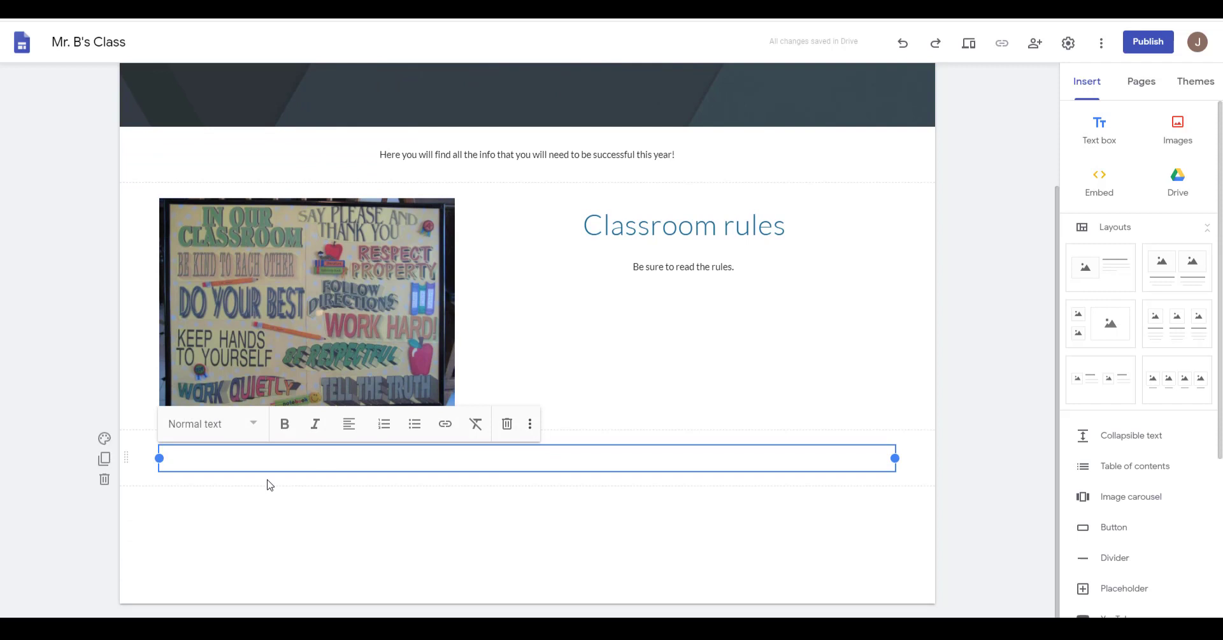
type("aS")
type("Assignments")
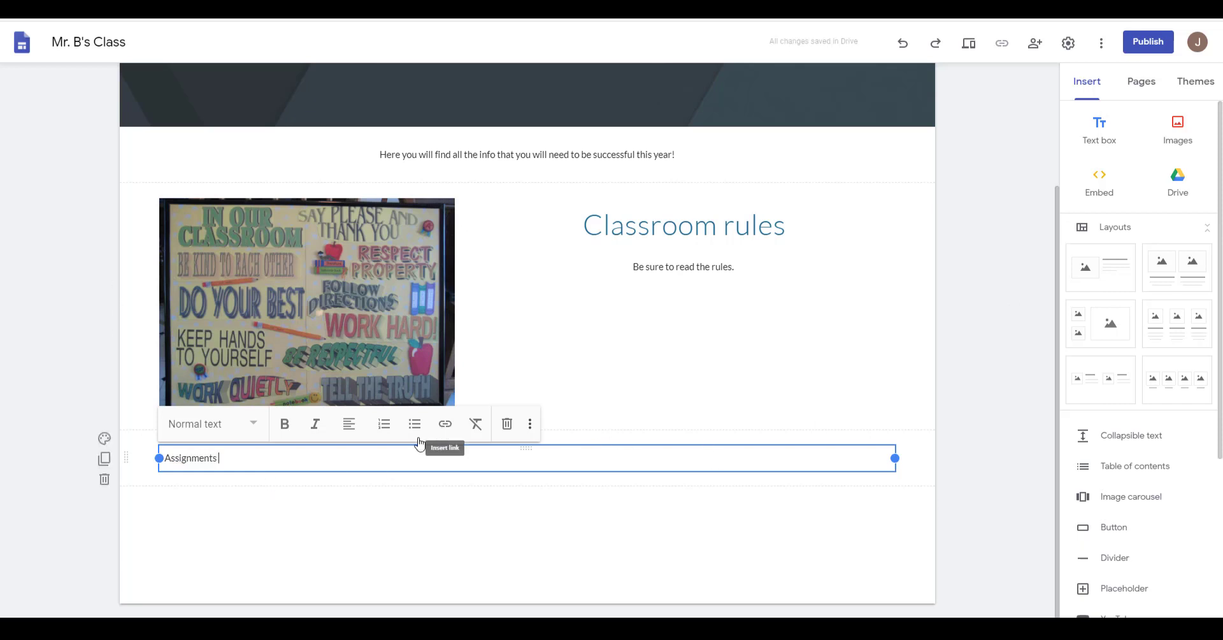
left_click(351, 423)
left_click(351, 462)
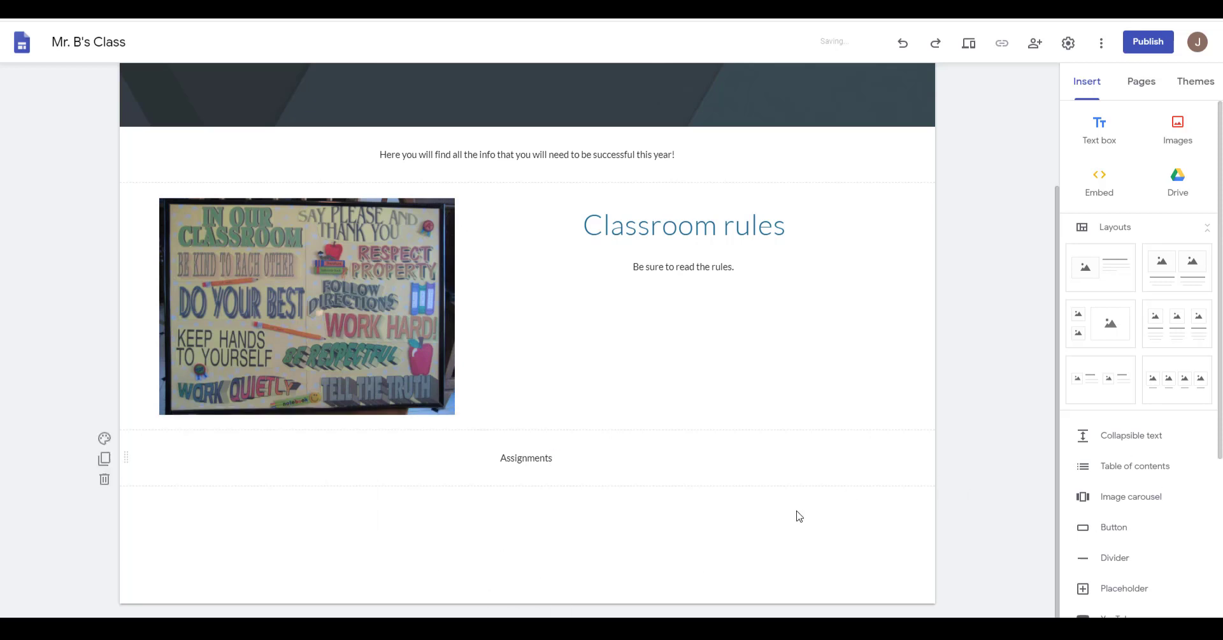
- Insert the layout with three side-by-side images and captions below the Assignments text
left_click(1185, 328)
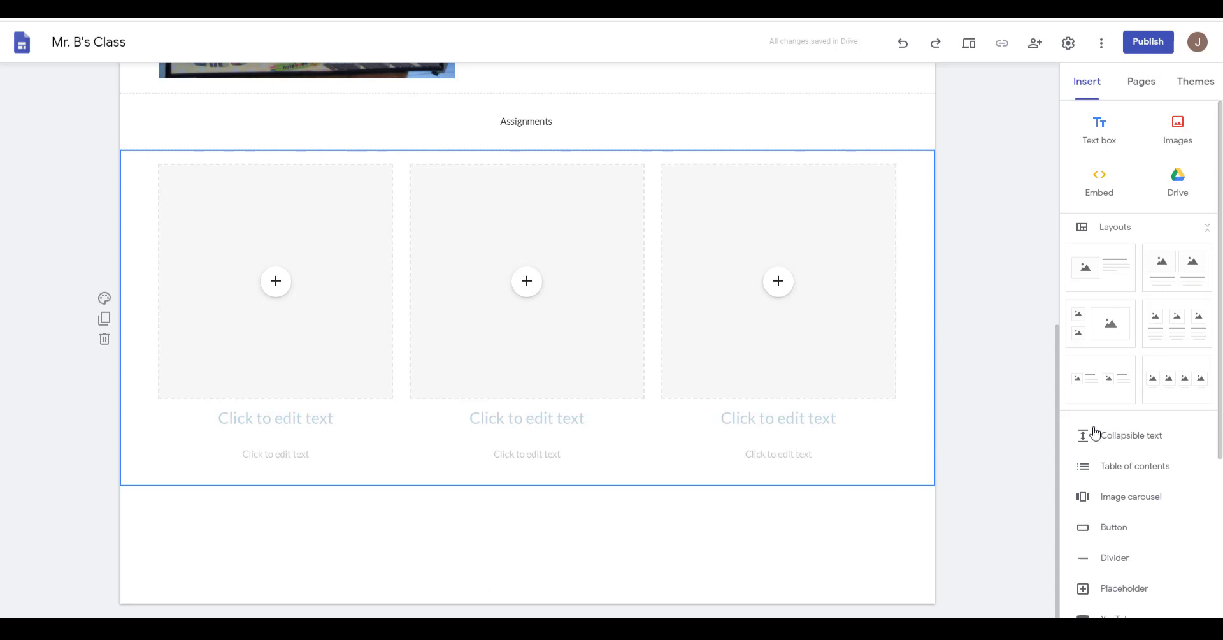
scroll(1108, 437, "down", 3)
scroll(1128, 342, "down", 1)
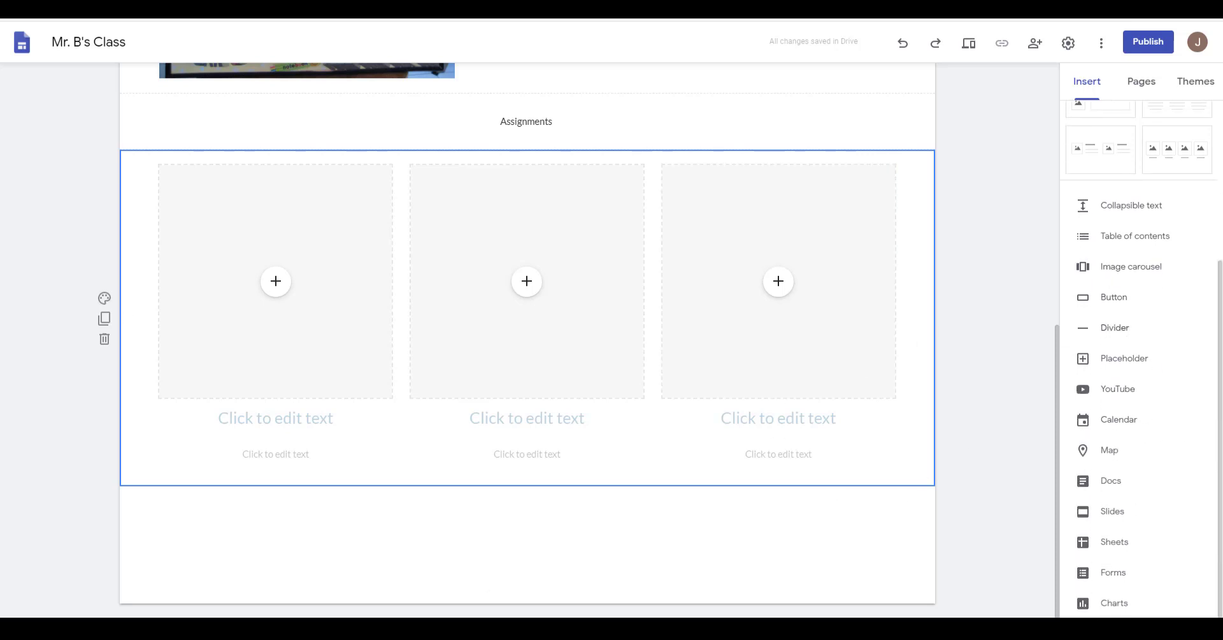
scroll(985, 326, "up", 3)
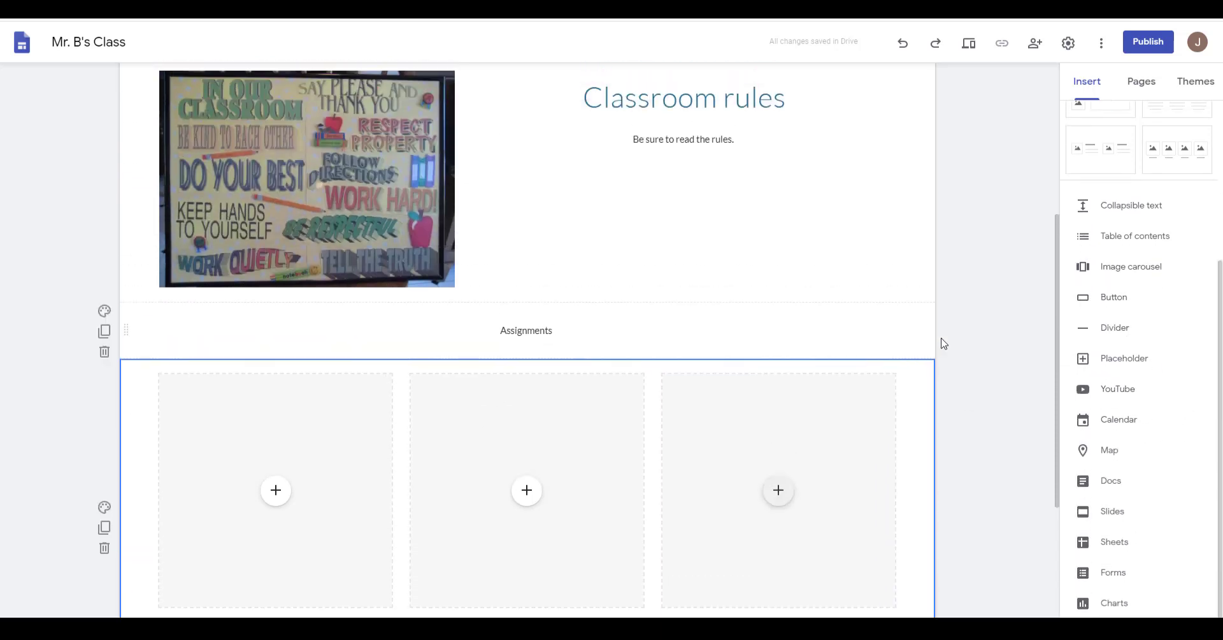
scroll(946, 342, "down", 3)
scroll(1155, 417, "up", 2)
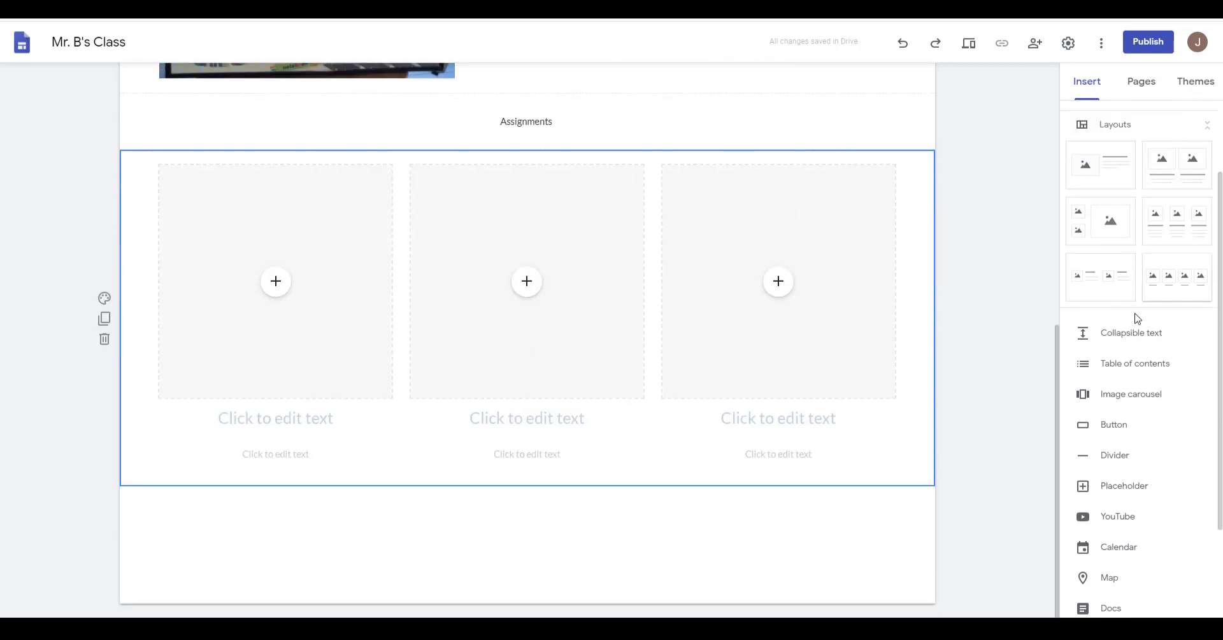
scroll(1138, 541, "up", 2)
scroll(1035, 401, "up", 5)
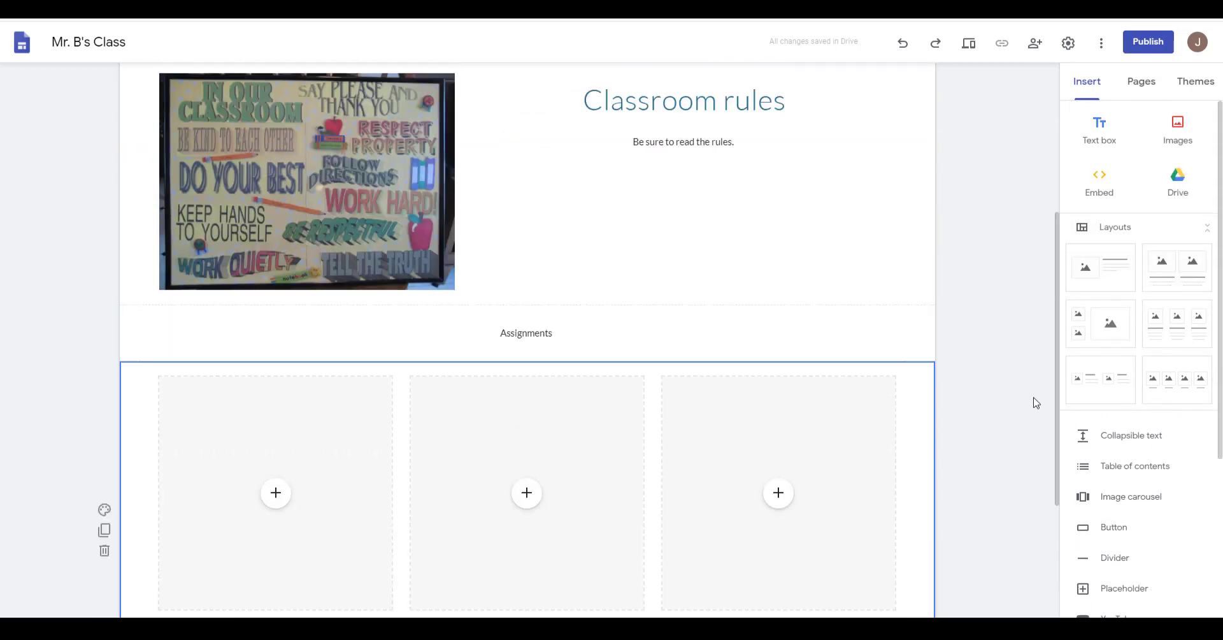
scroll(606, 254, "down", 4)
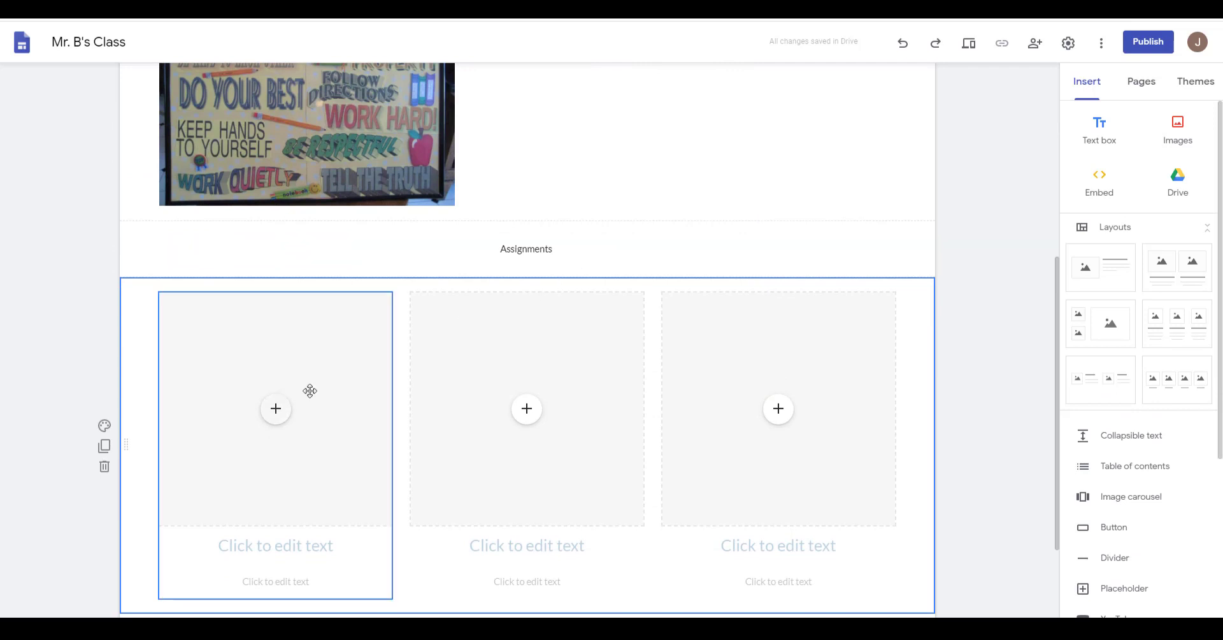
- Insert teaching_tip2.jpg from Drive's WebPics folder into the first image placeholder of the assignments layout
left_click(276, 412)
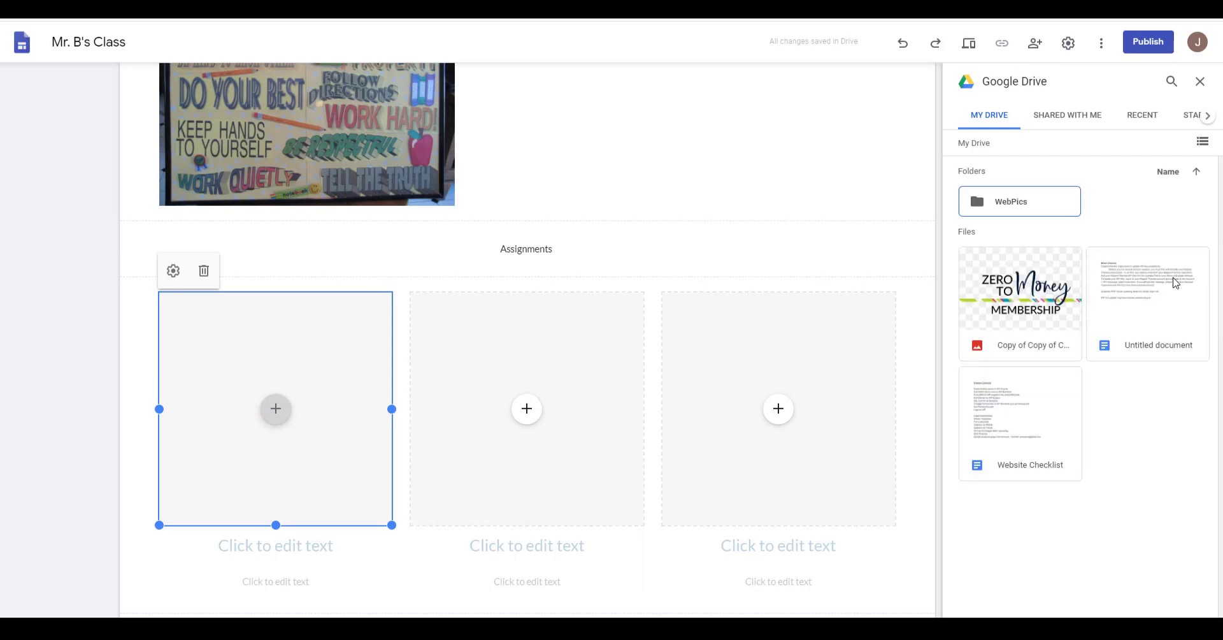
left_click(980, 202)
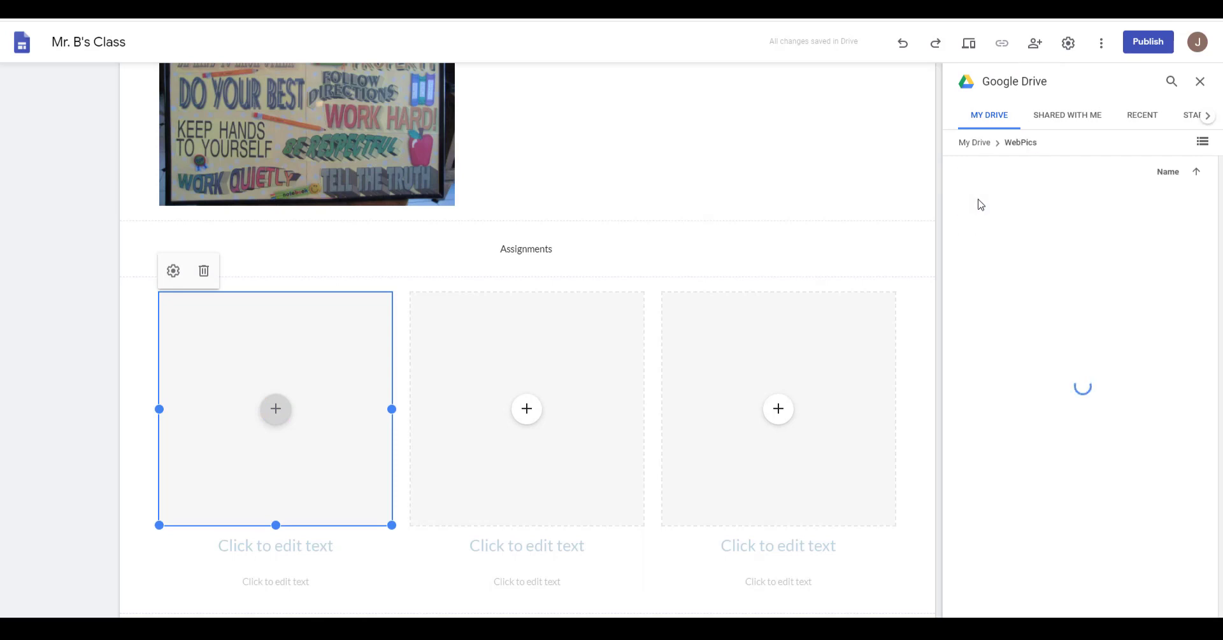
left_click(1030, 332)
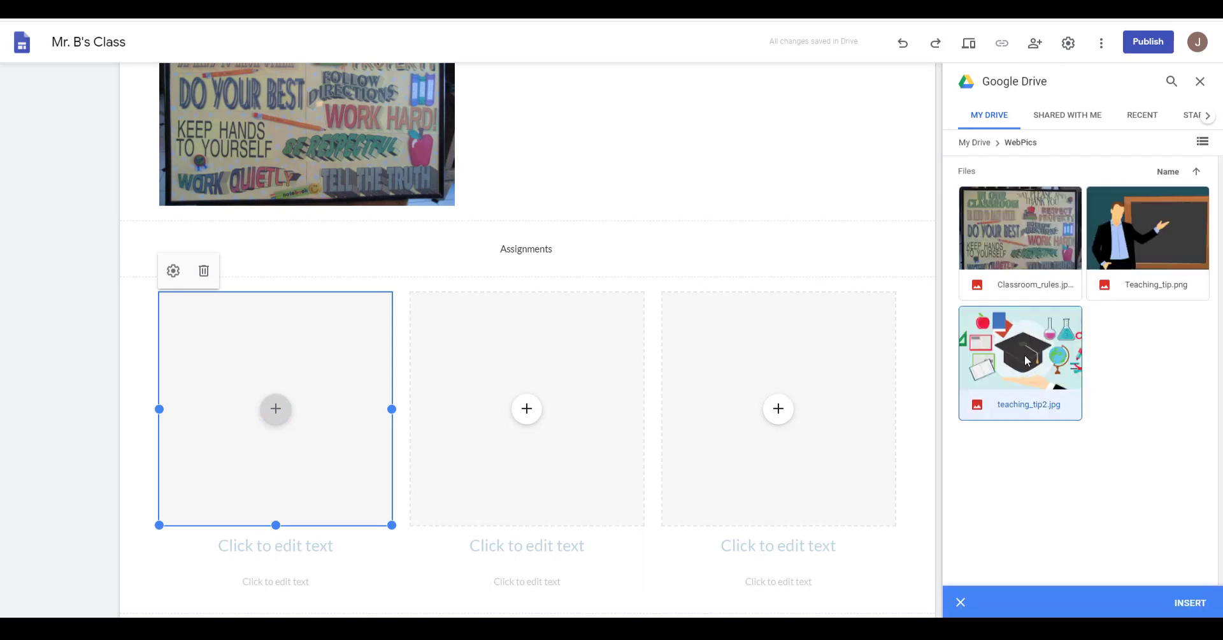
left_click(1190, 603)
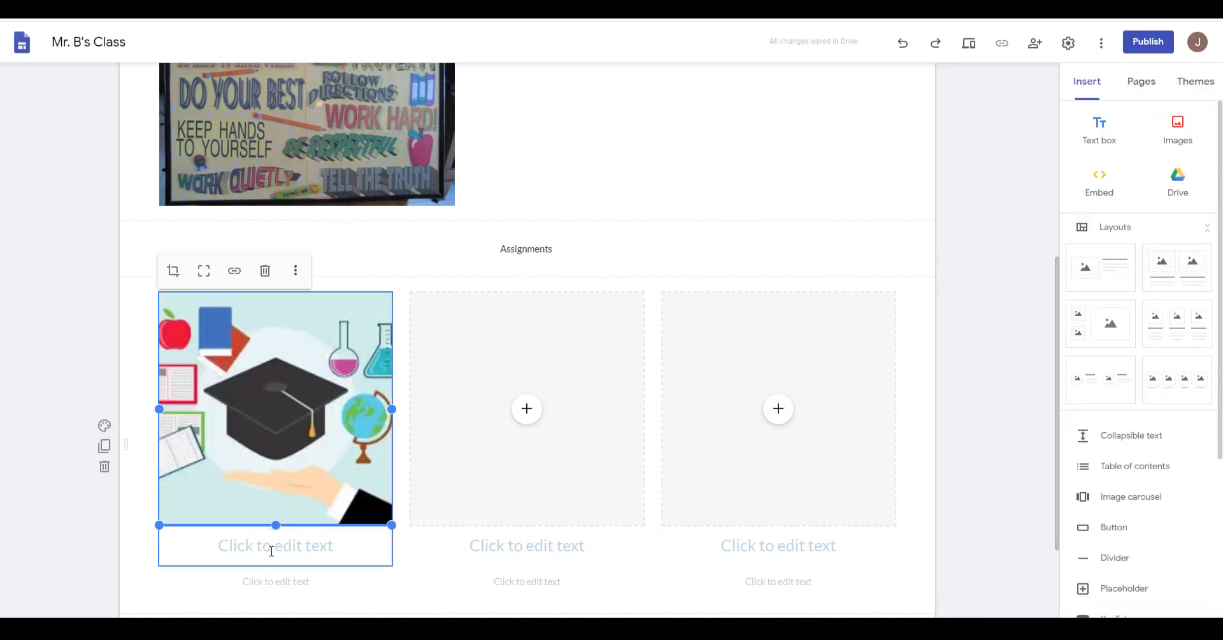
- Enter "Careers Research" as the heading under the graduation cap picture, leaving its description empty
left_click(272, 551)
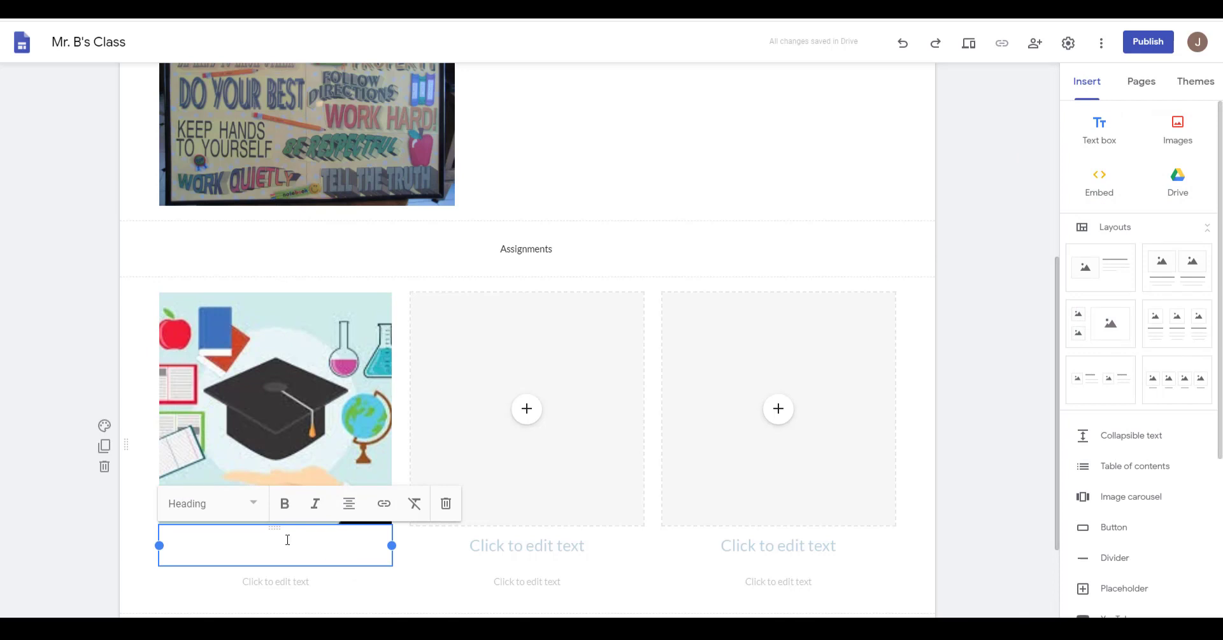
type("Careers Research")
left_click(324, 592)
scroll(252, 429, "down", 2)
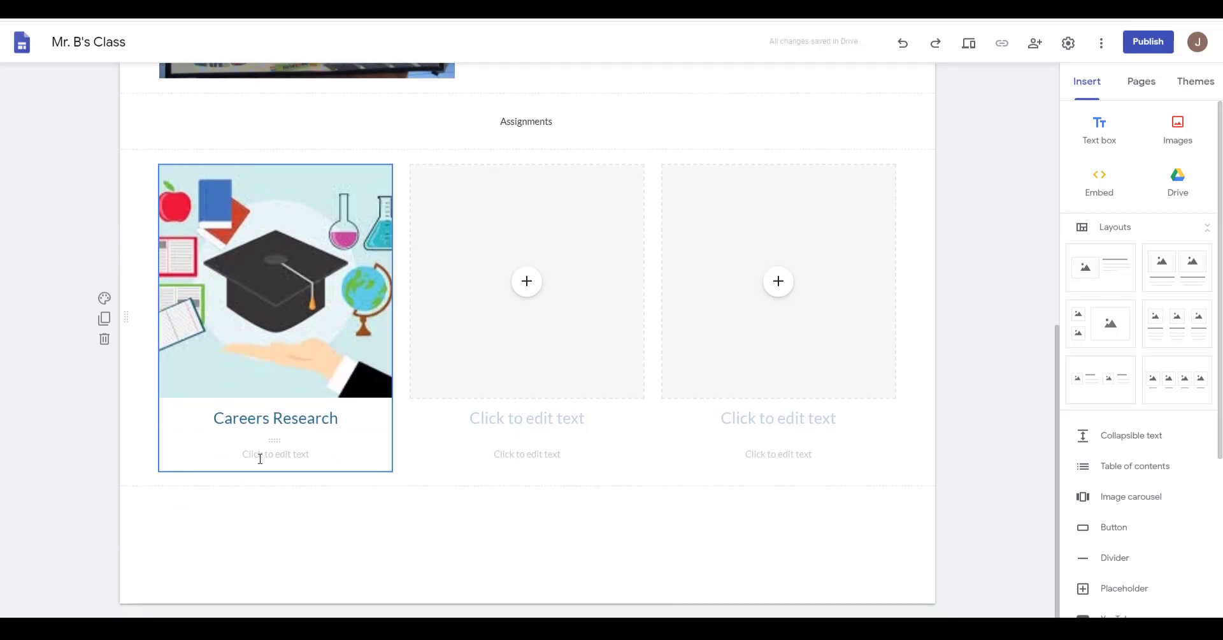
left_click(260, 456)
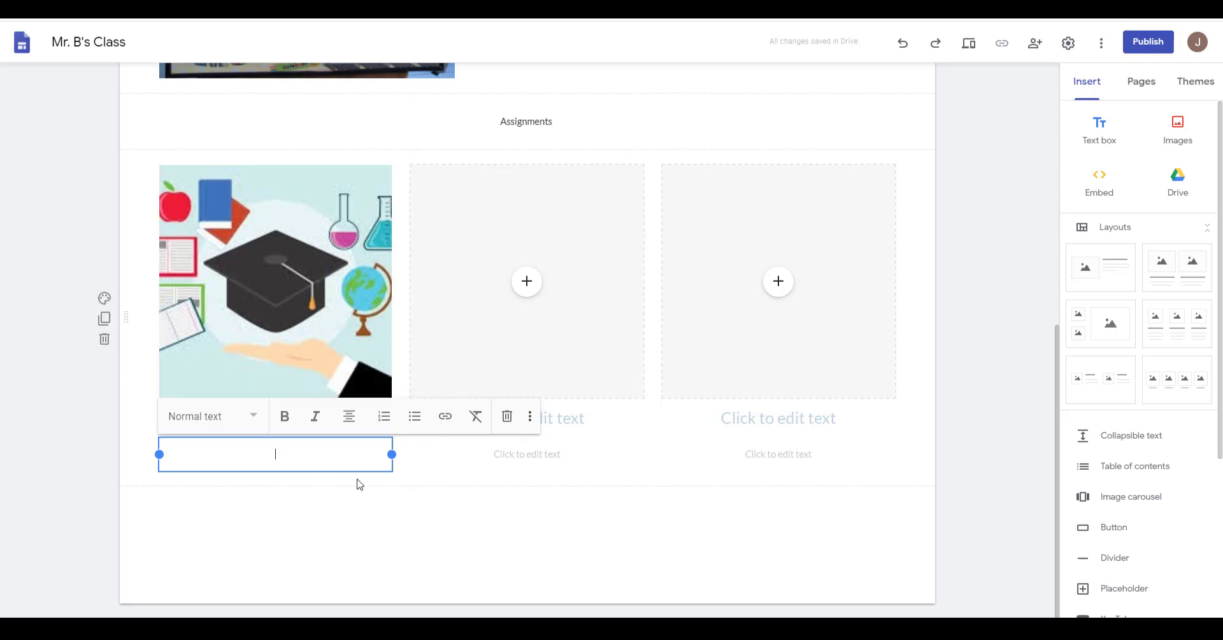
left_click(76, 447)
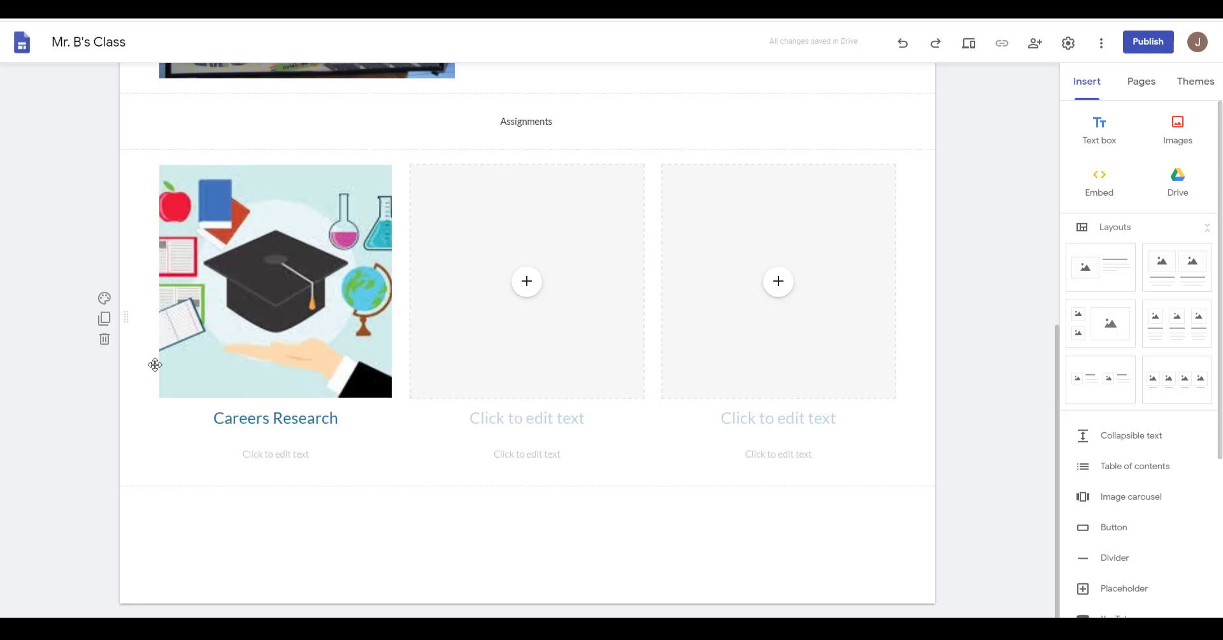
- Review the whole page from the header down to the assignments section
scroll(827, 542, "up", 6)
scroll(1008, 328, "up", 2)
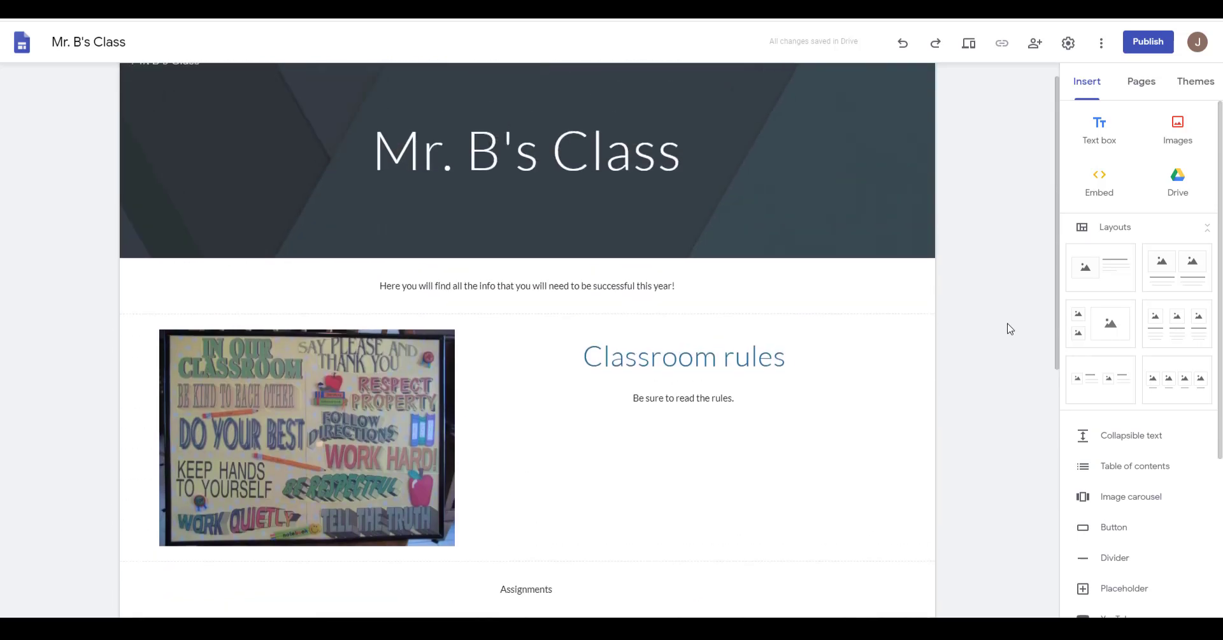
scroll(1019, 350, "down", 8)
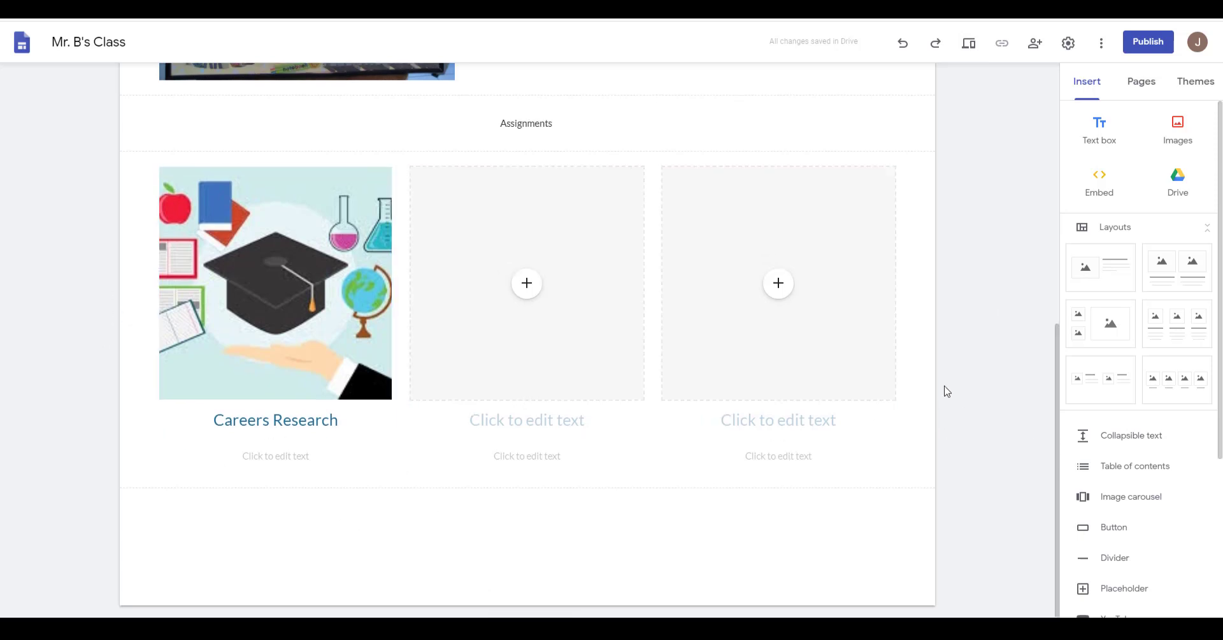
scroll(943, 387, "up", 7)
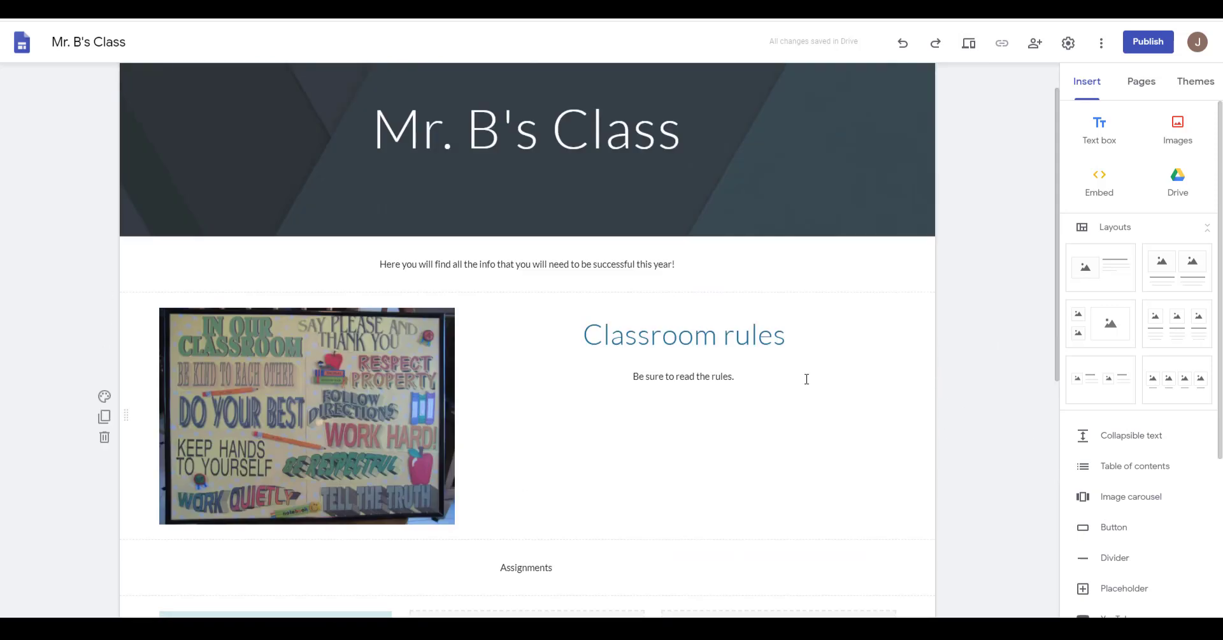
scroll(399, 371, "down", 7)
scroll(1007, 337, "up", 8)
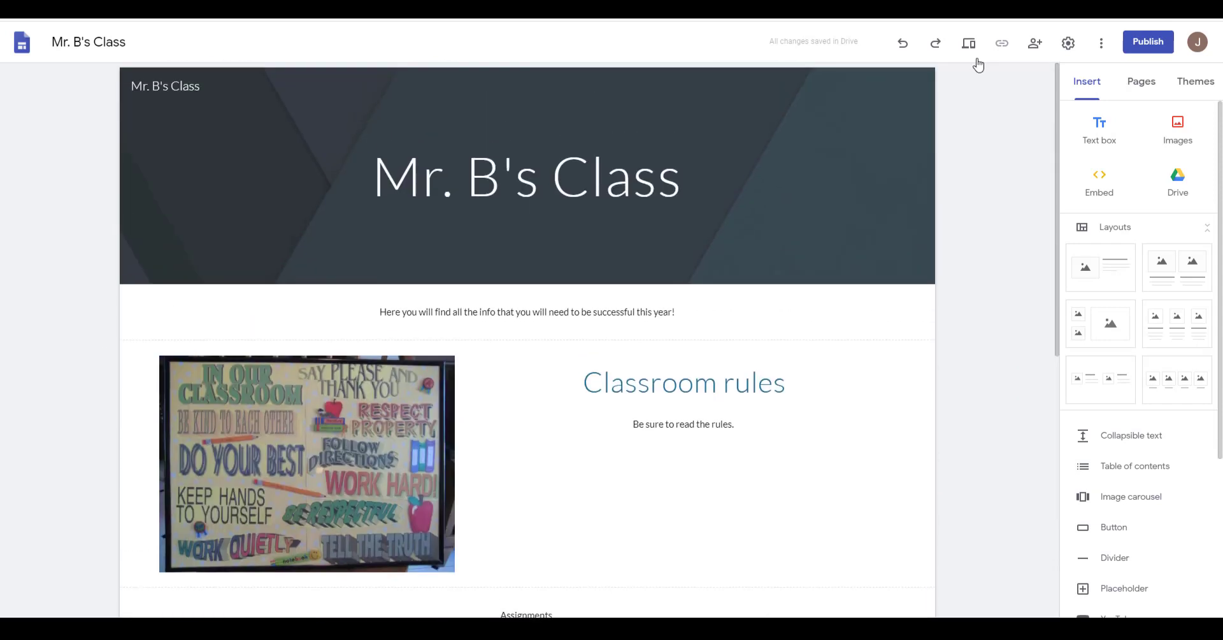
scroll(556, 318, "down", 4)
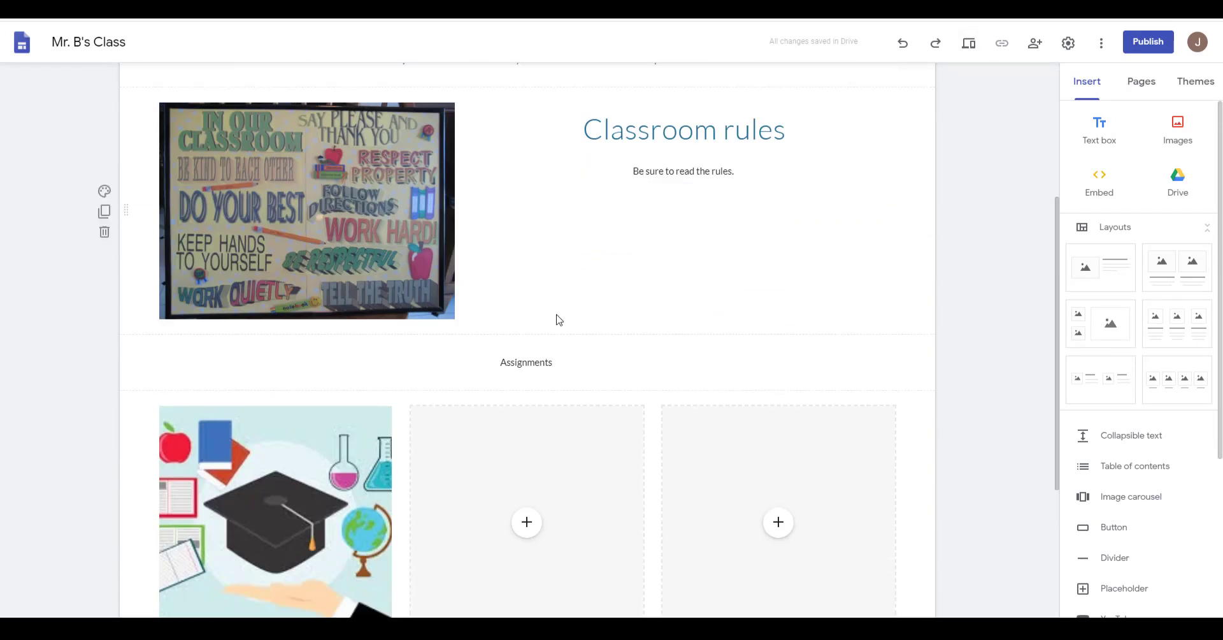
scroll(498, 508, "down", 4)
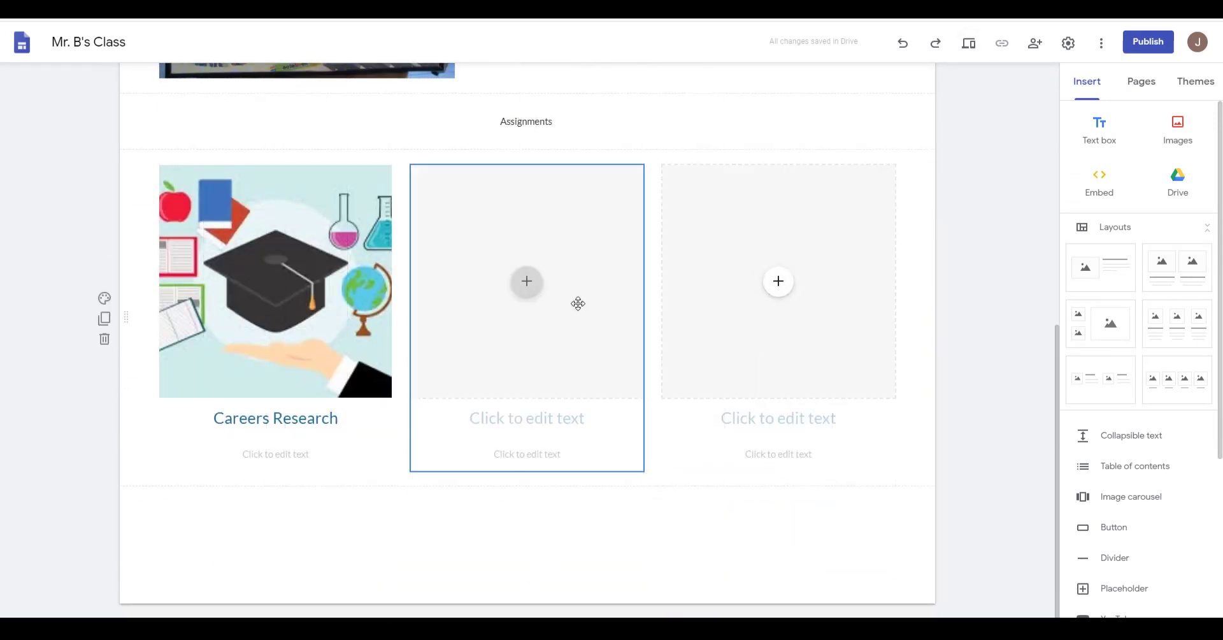
- Insert Teaching_tip.png from Drive's WebPics folder into the middle image placeholder of the assignments layout
left_click(533, 287)
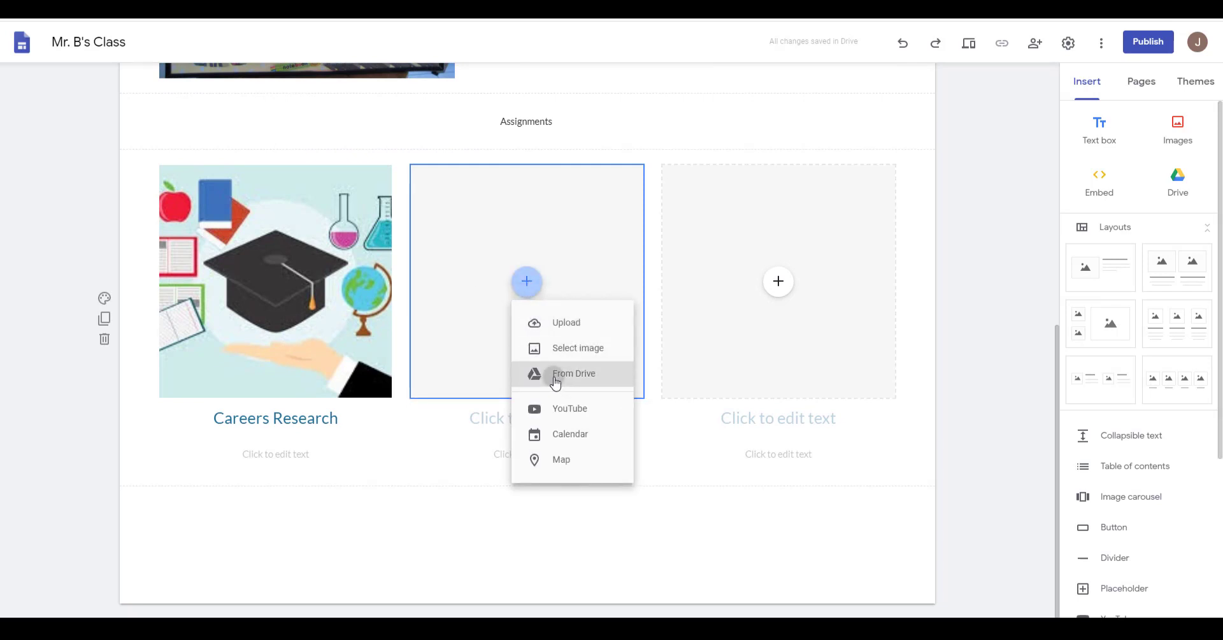
left_click(555, 376)
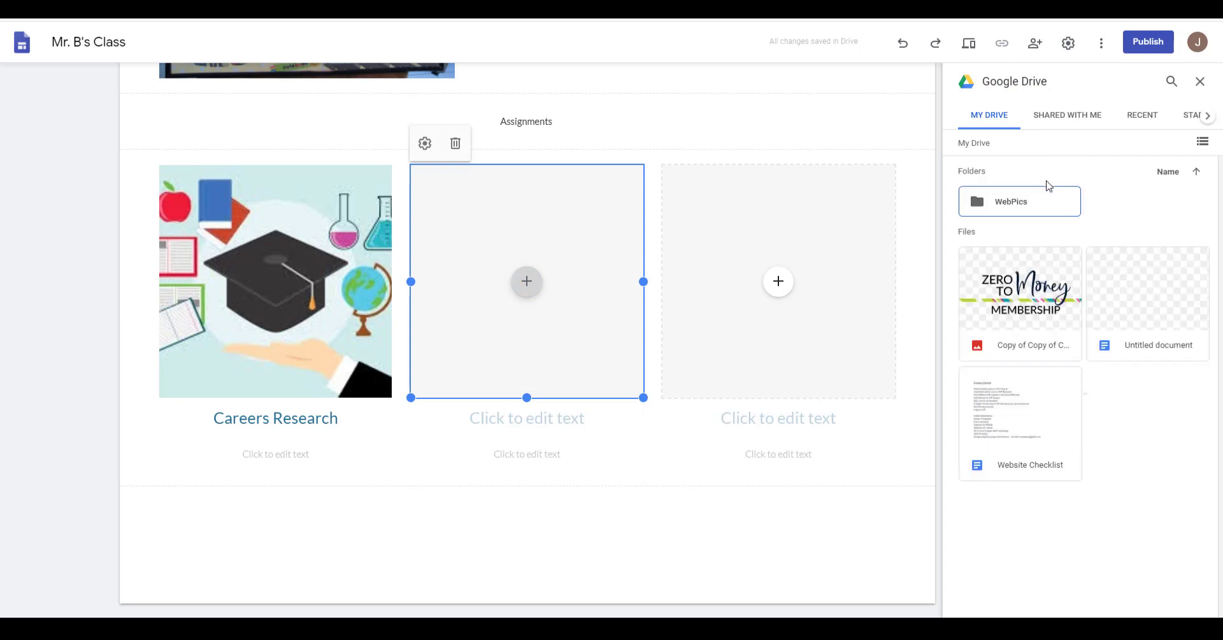
left_click(1000, 209)
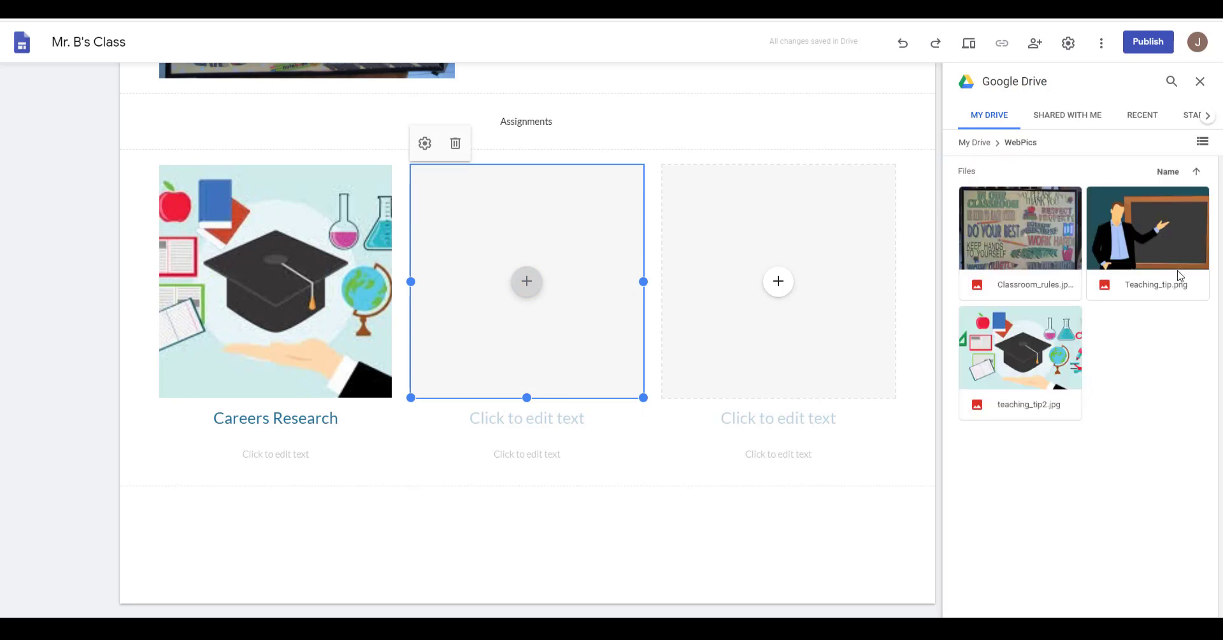
left_click(1153, 236)
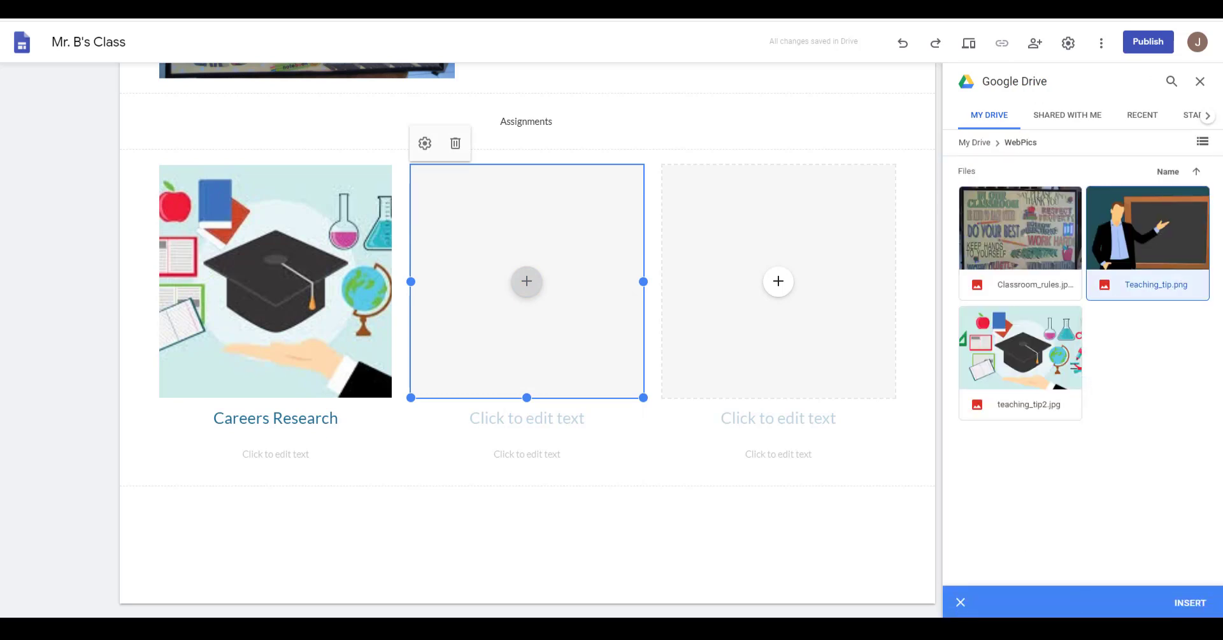
left_click(1186, 608)
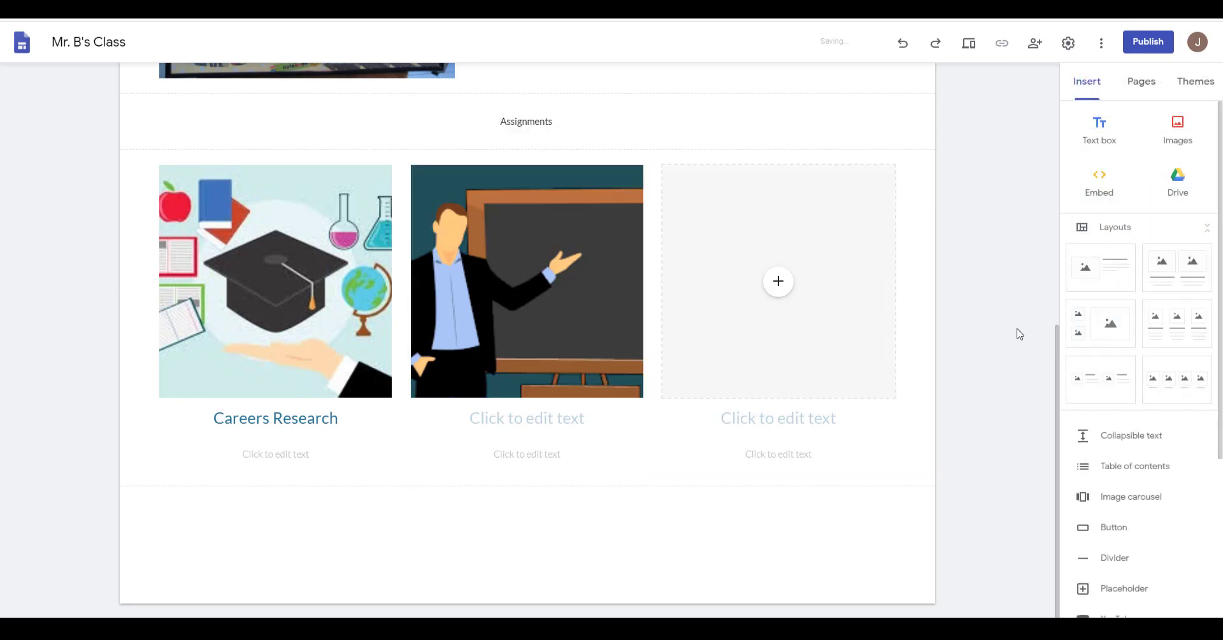
- Insert teaching_tip2.jpg from Drive's WebPics folder into the third image placeholder of the assignments layout
scroll(1022, 346, "up", 4)
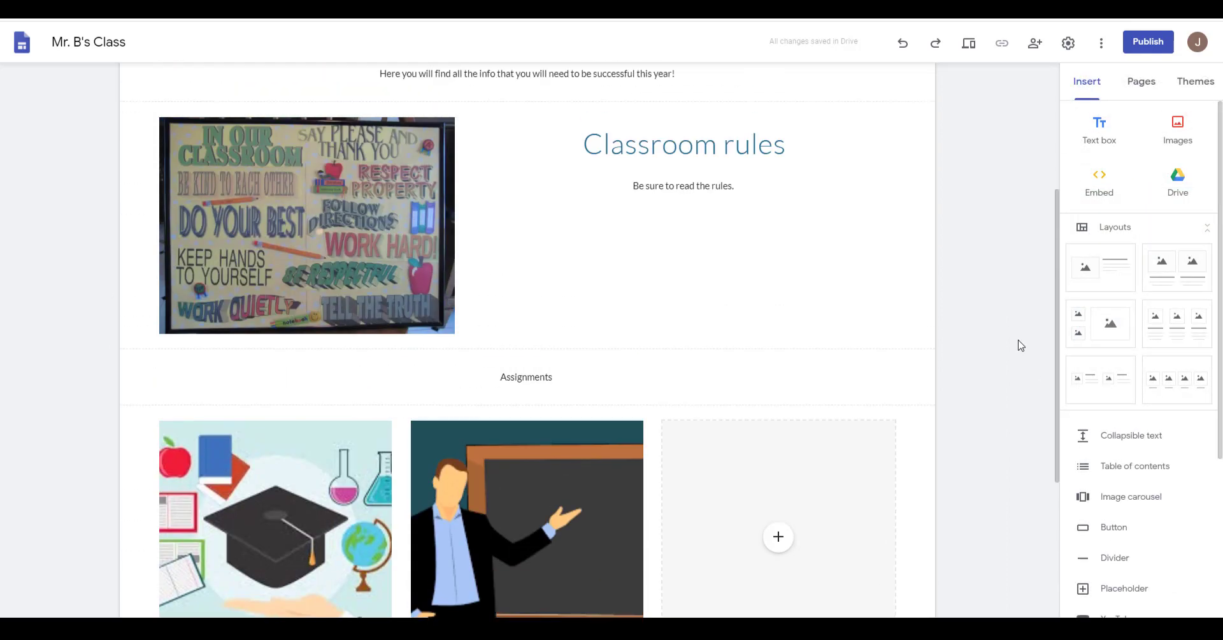
scroll(1022, 346, "down", 4)
left_click(763, 274)
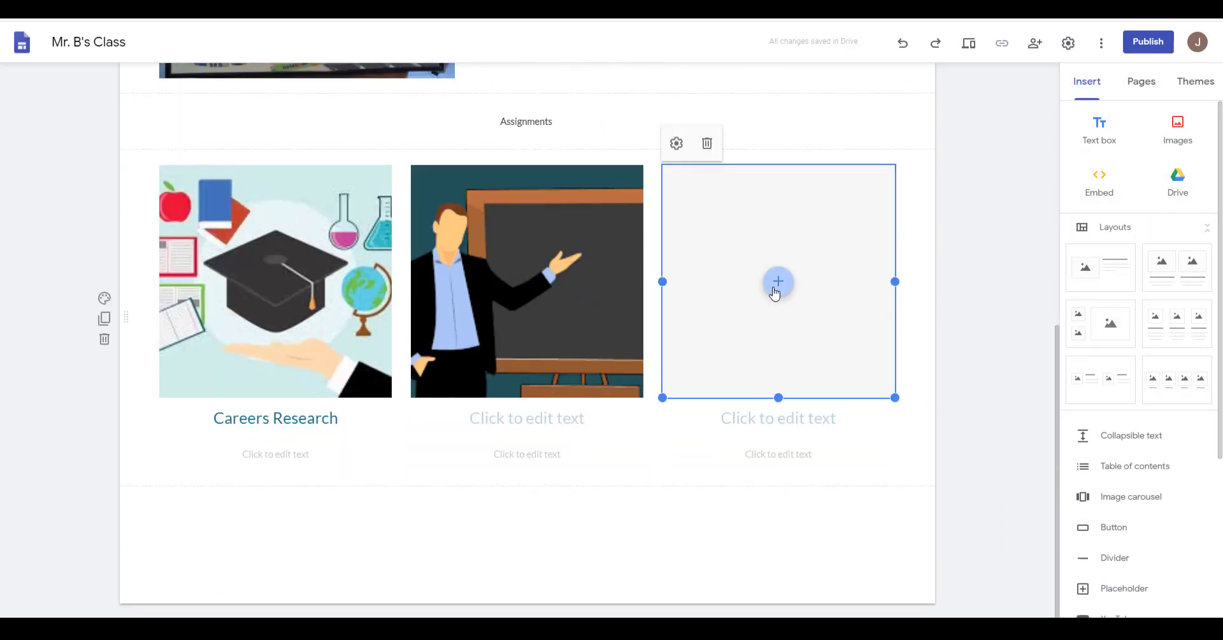
left_click(778, 287)
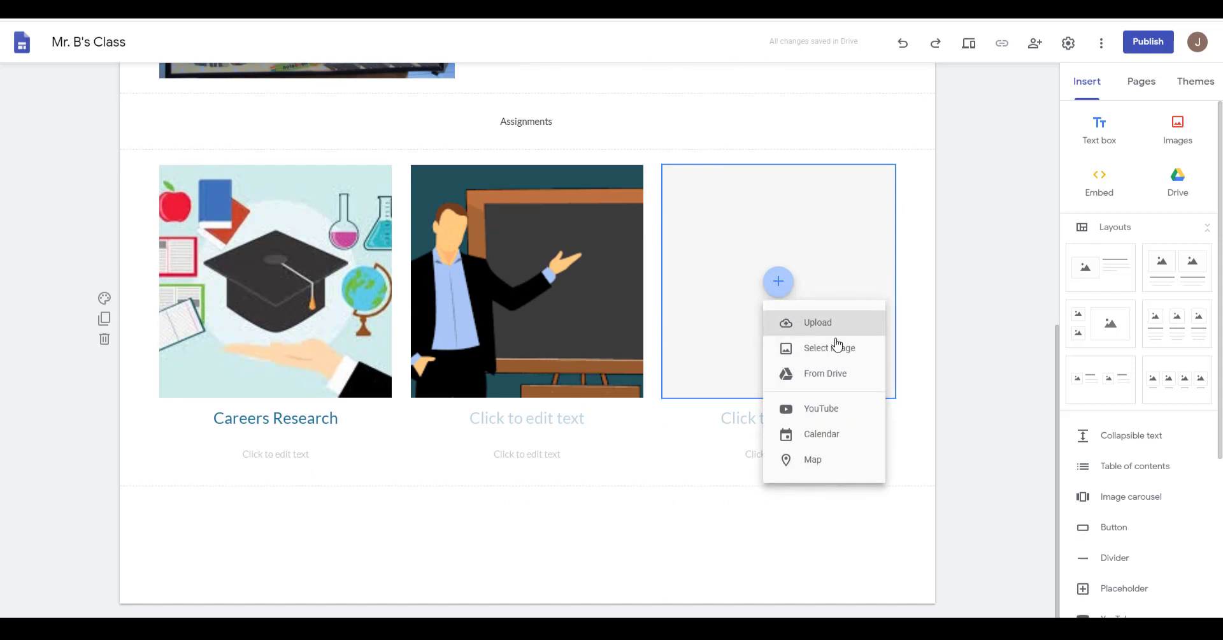
left_click(816, 376)
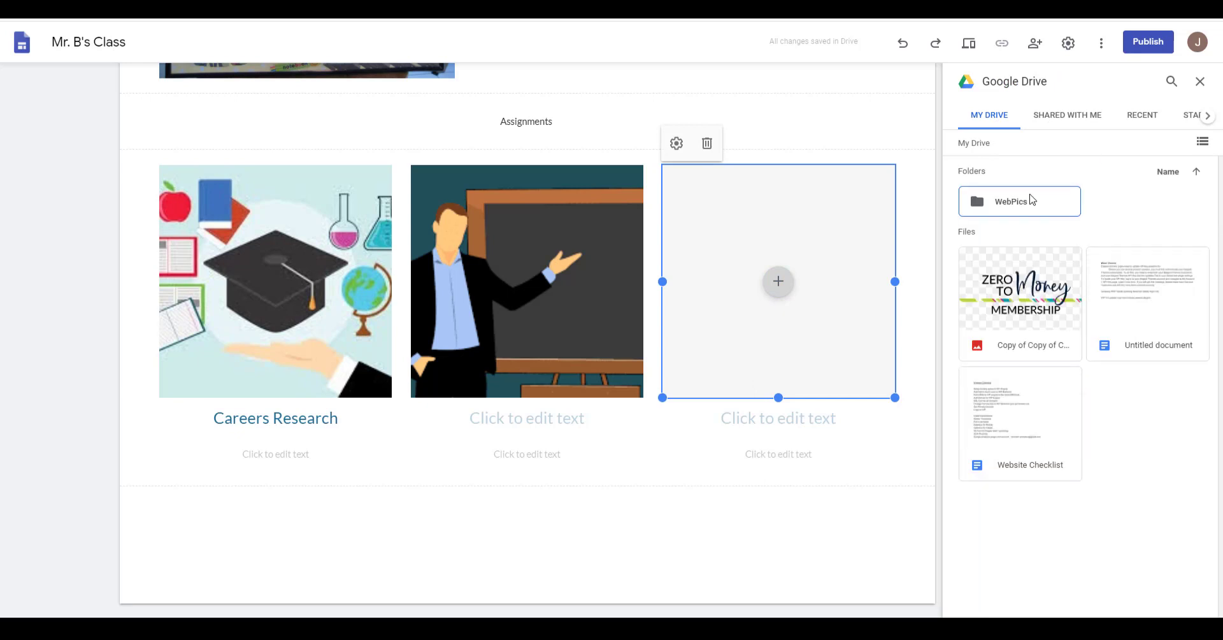
double_click(1030, 199)
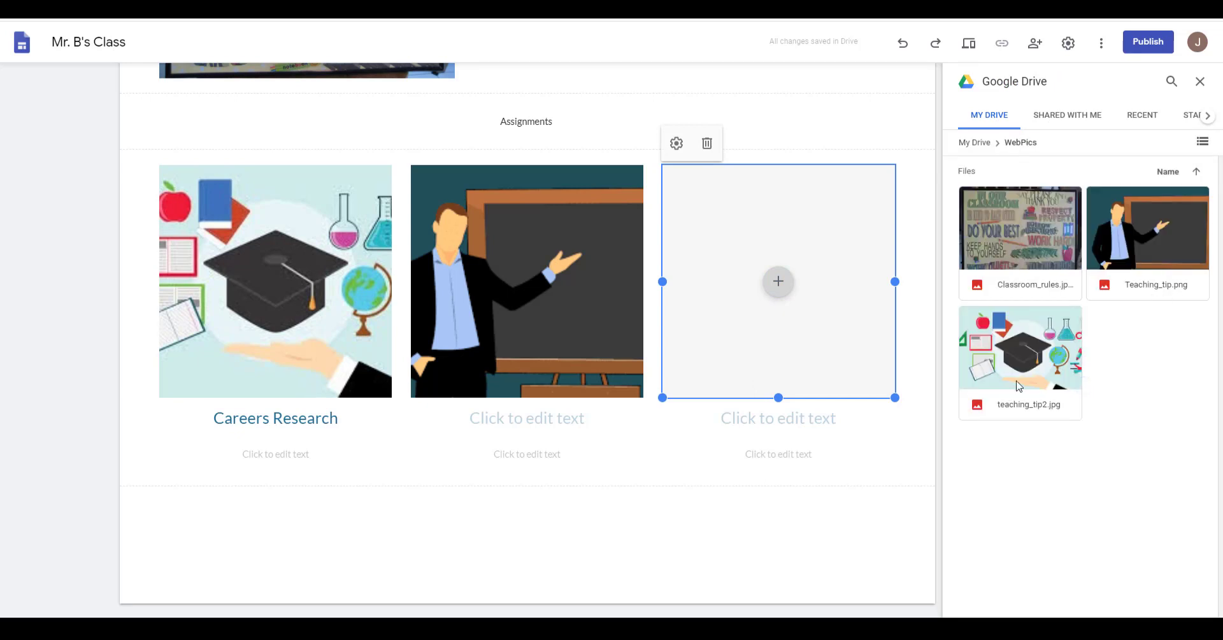
left_click(1019, 386)
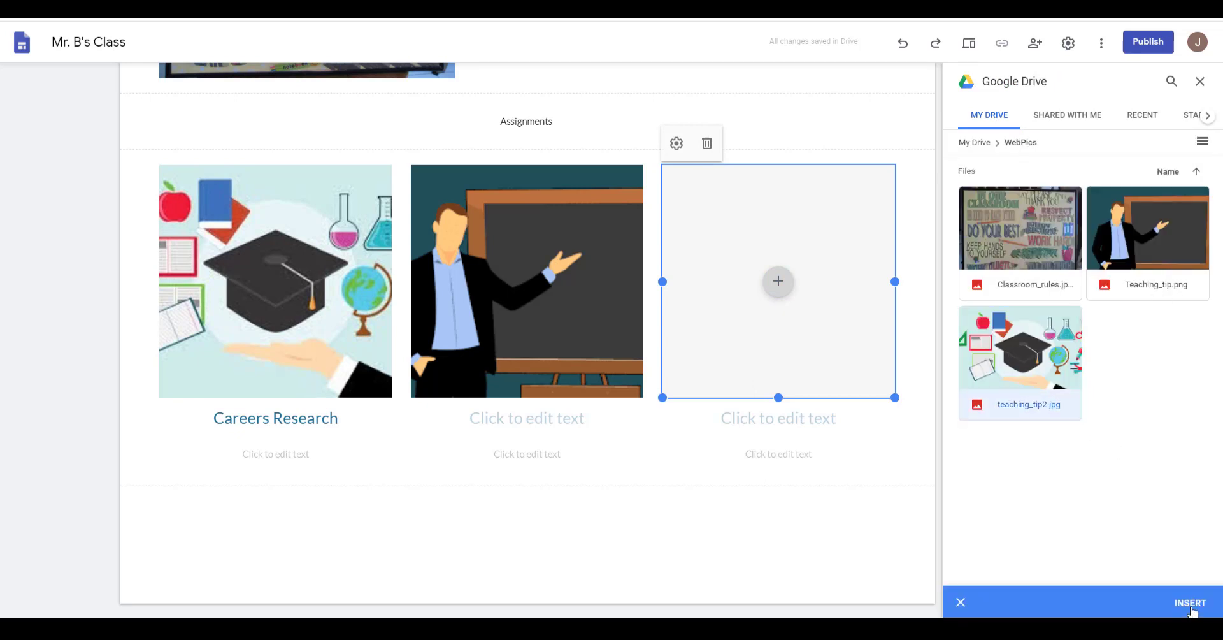
left_click(1190, 603)
- Review the finished page in the editor, from the header and classroom rules down to the three assignment pictures
scroll(828, 434, "up", 2)
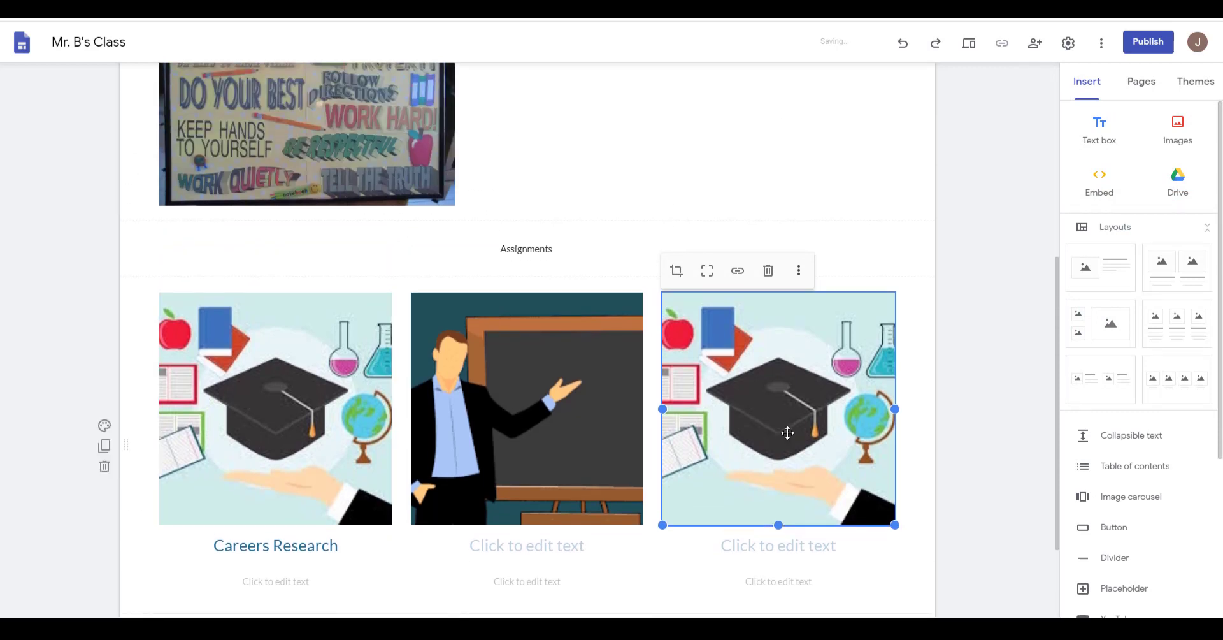
scroll(987, 408, "up", 4)
scroll(986, 380, "up", 2)
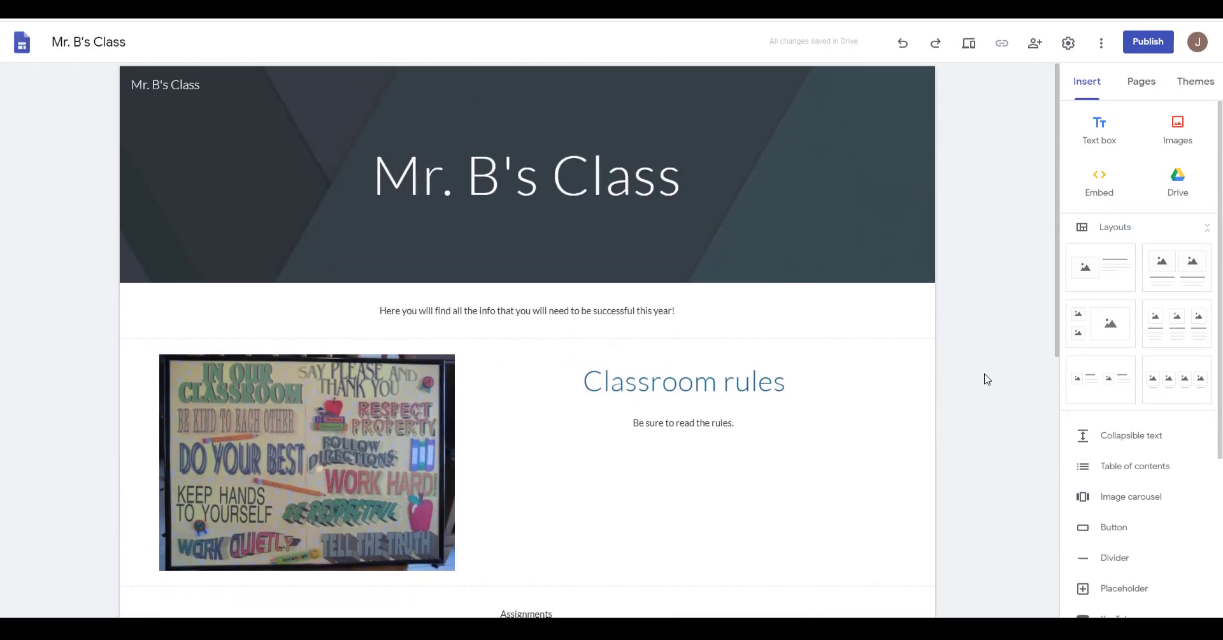
scroll(987, 380, "down", 8)
left_click(1013, 375)
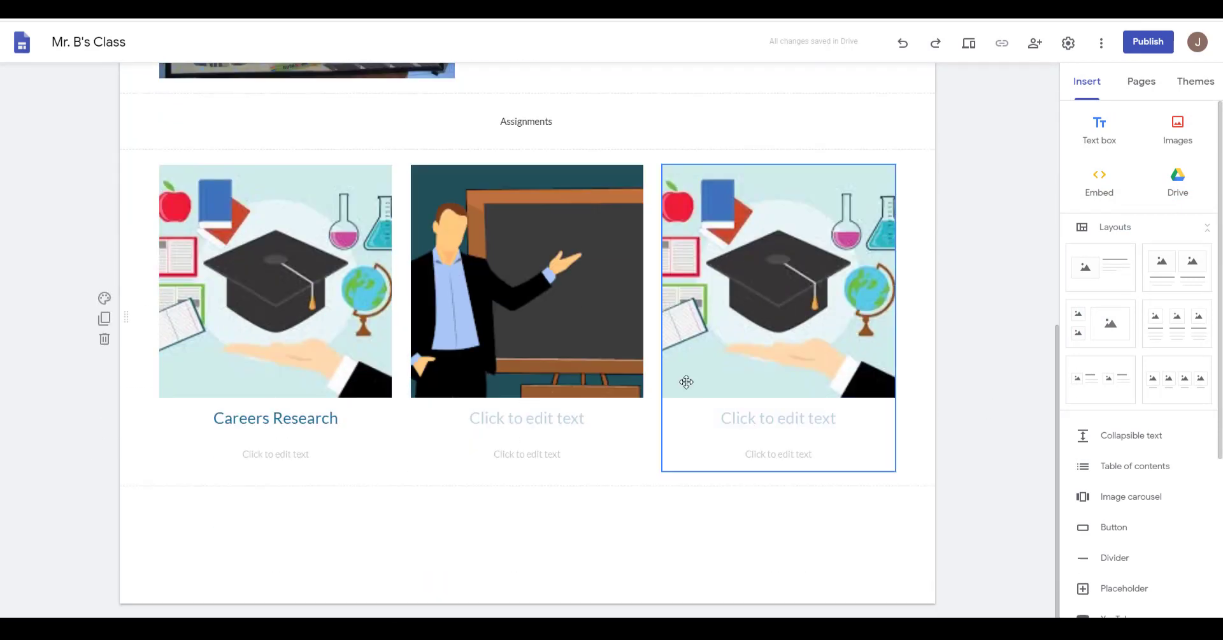
scroll(956, 471, "up", 4)
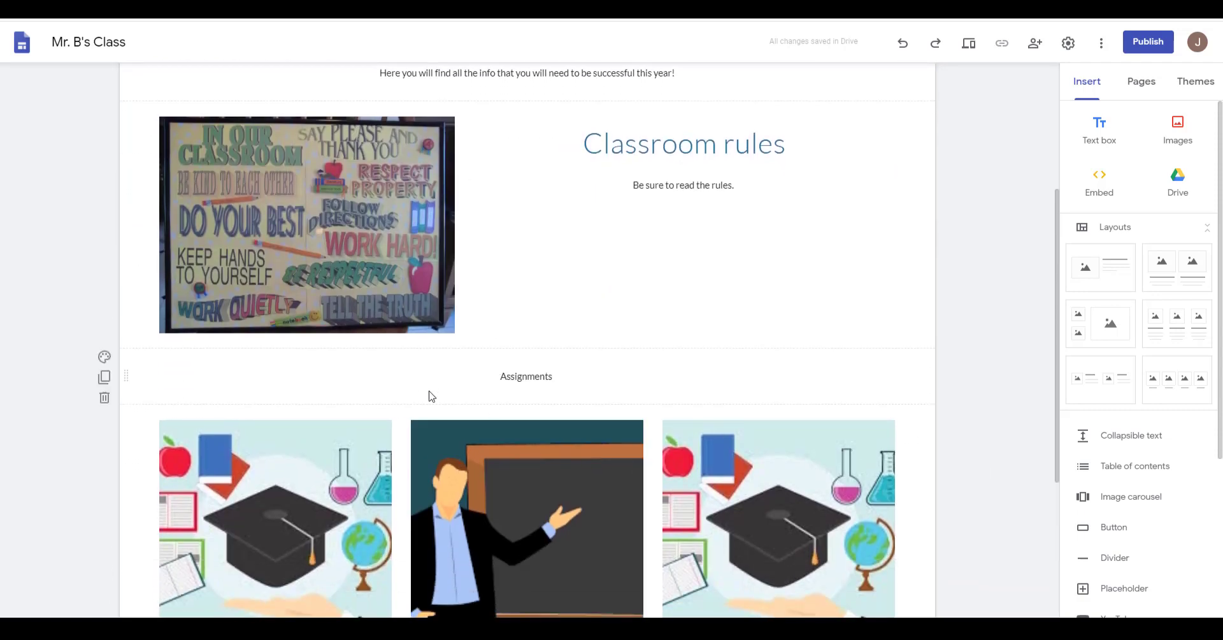
scroll(829, 354, "up", 4)
scroll(892, 376, "down", 4)
scroll(1005, 400, "up", 3)
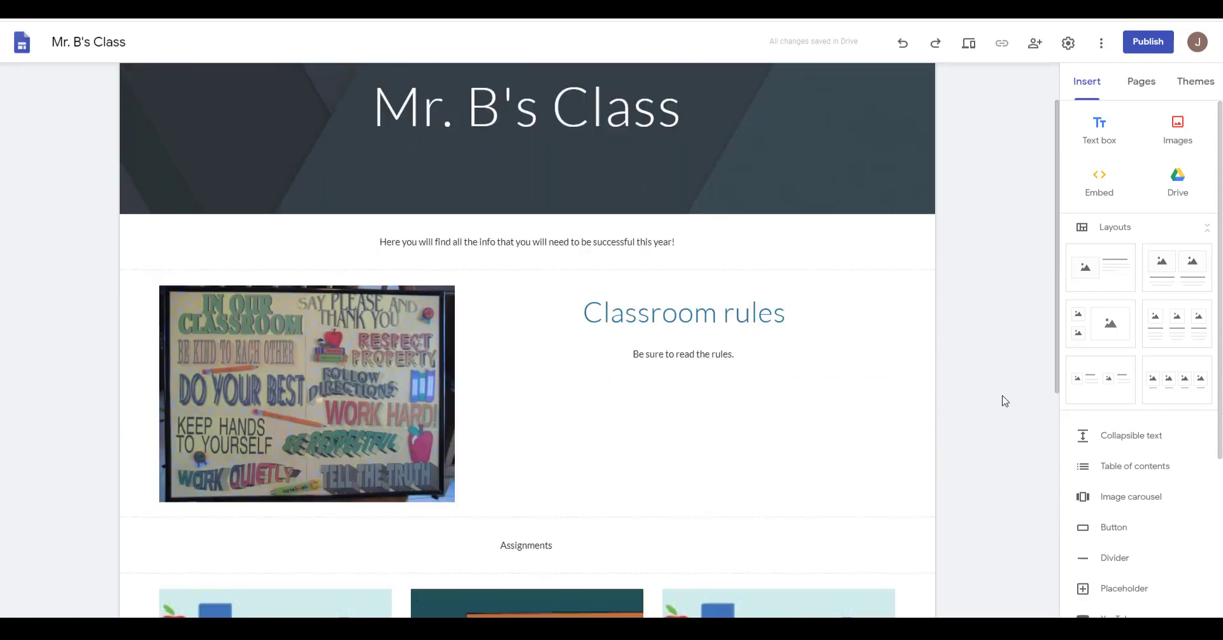
scroll(987, 242, "up", 2)
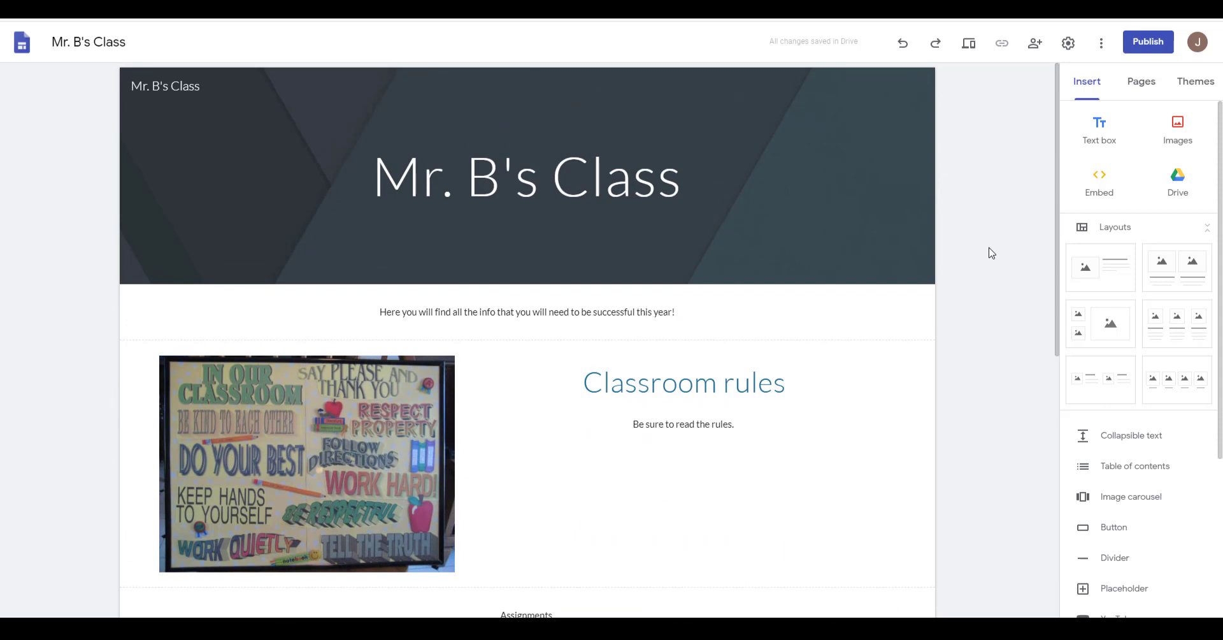
scroll(991, 253, "down", 1)
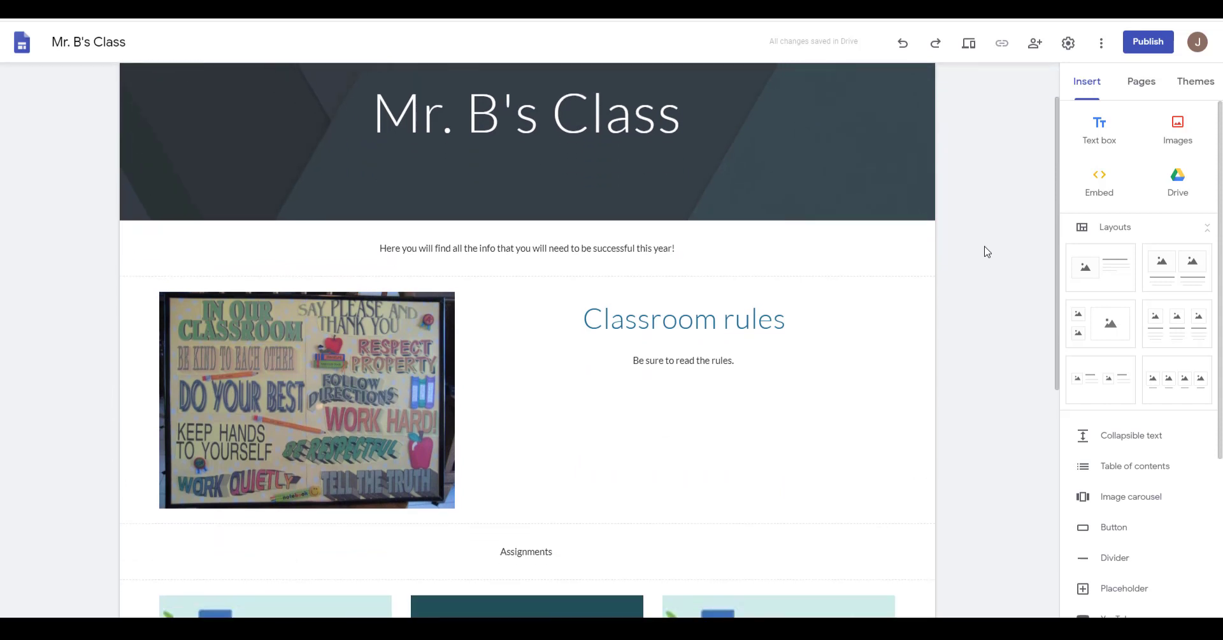
scroll(1033, 399, "down", 4)
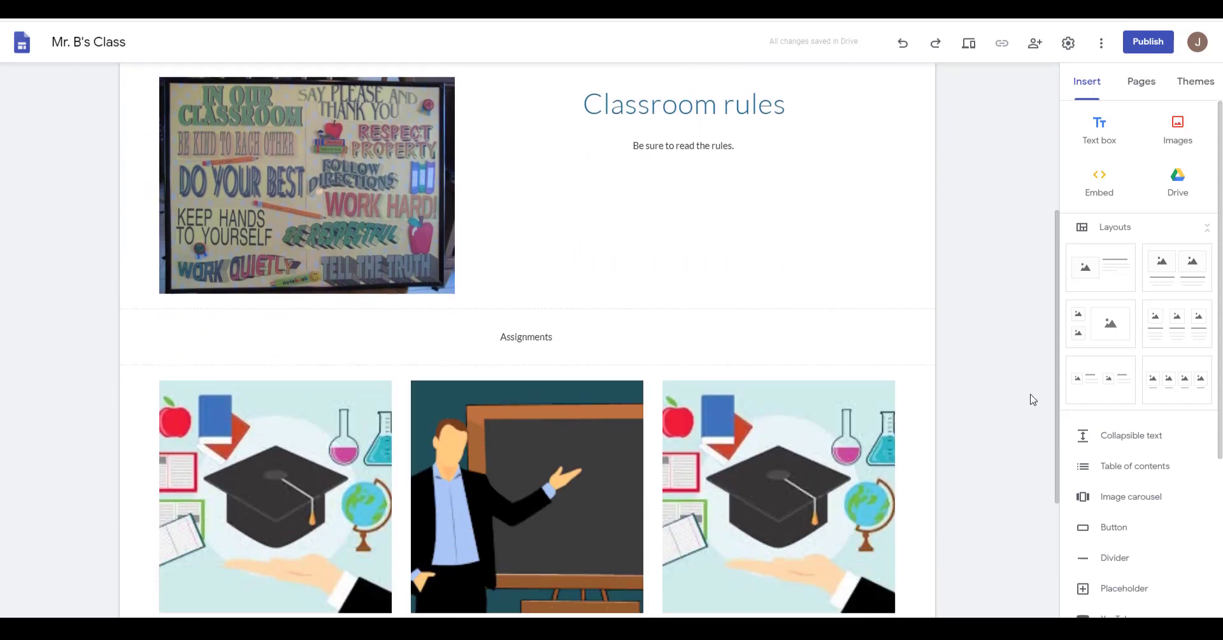
scroll(931, 351, "down", 3)
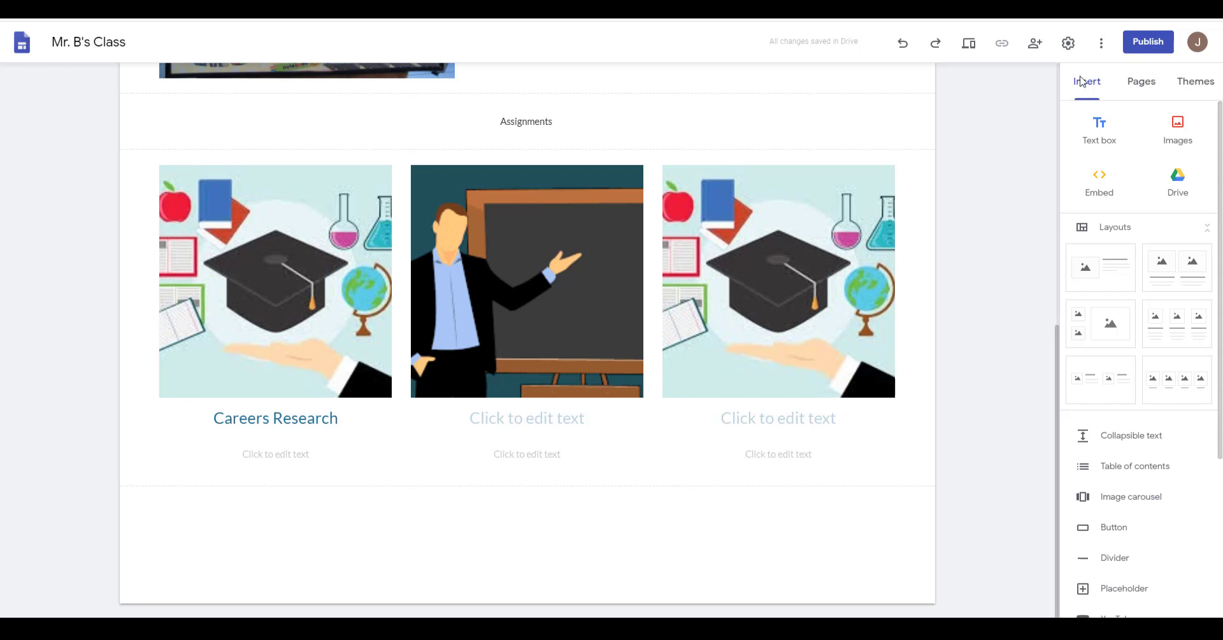
- Publish the site with the web address ending in "mrbsclass", keeping the default viewer access
left_click(1150, 43)
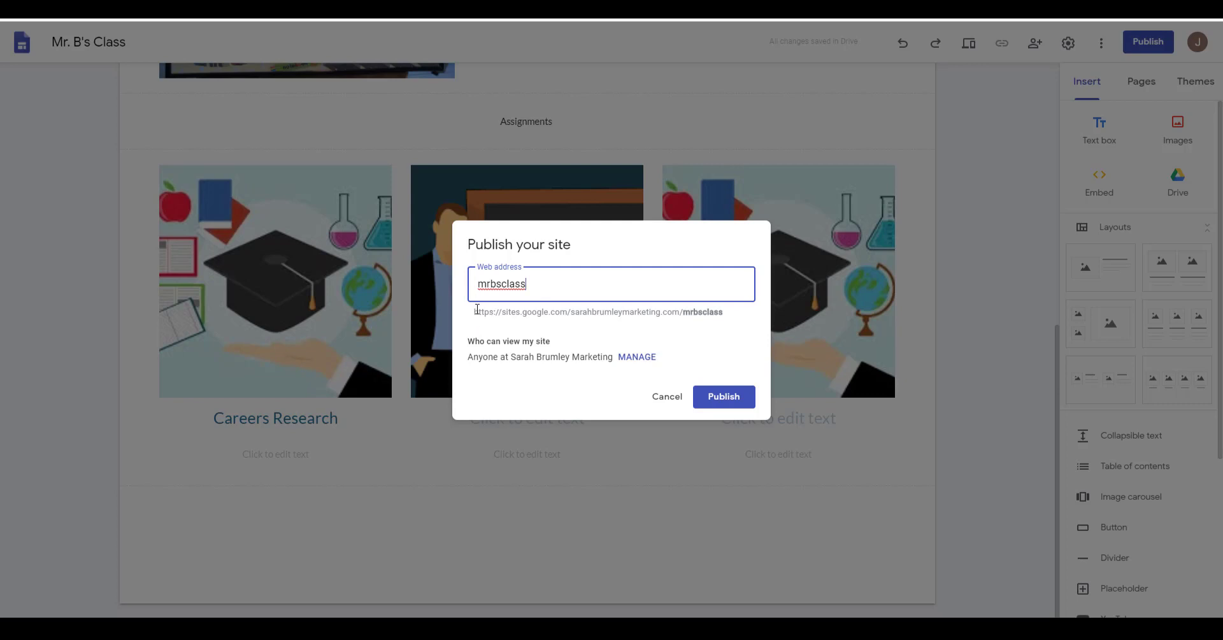
left_click_drag(473, 311, 529, 312)
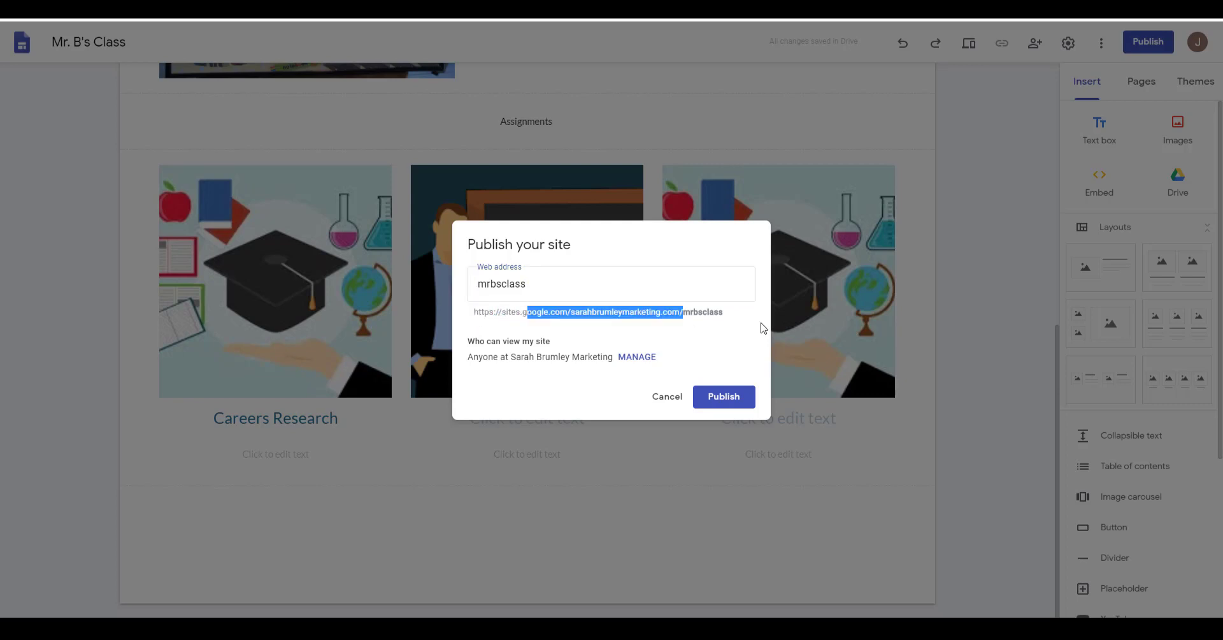
left_click_drag(736, 315, 479, 310)
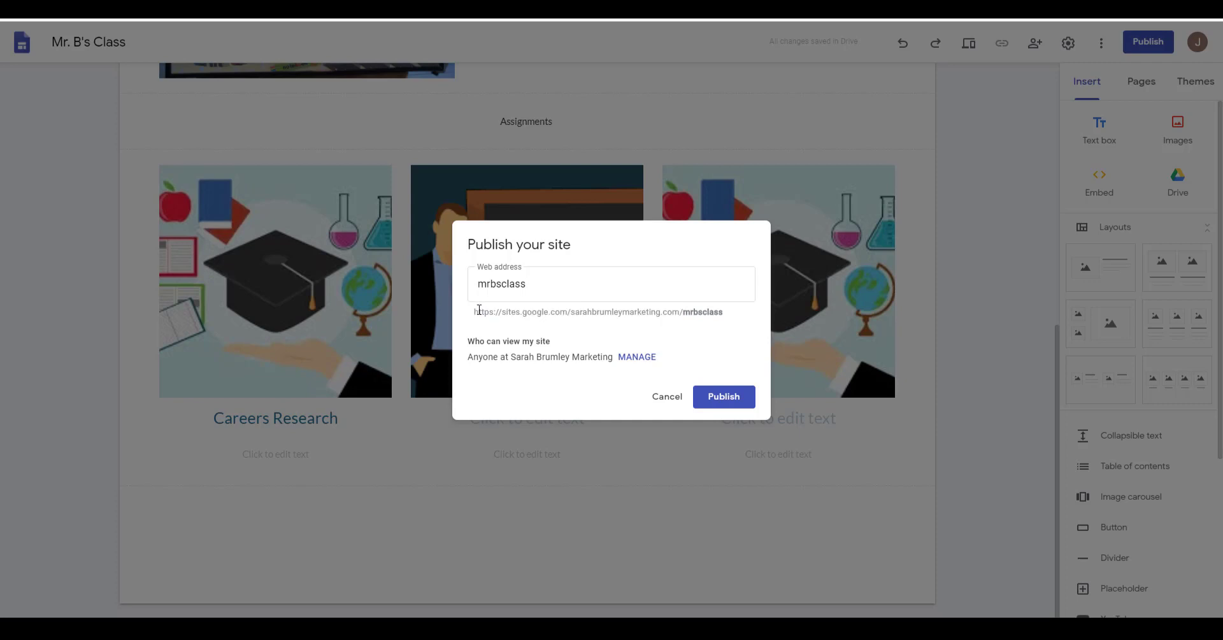
triple_click(475, 312)
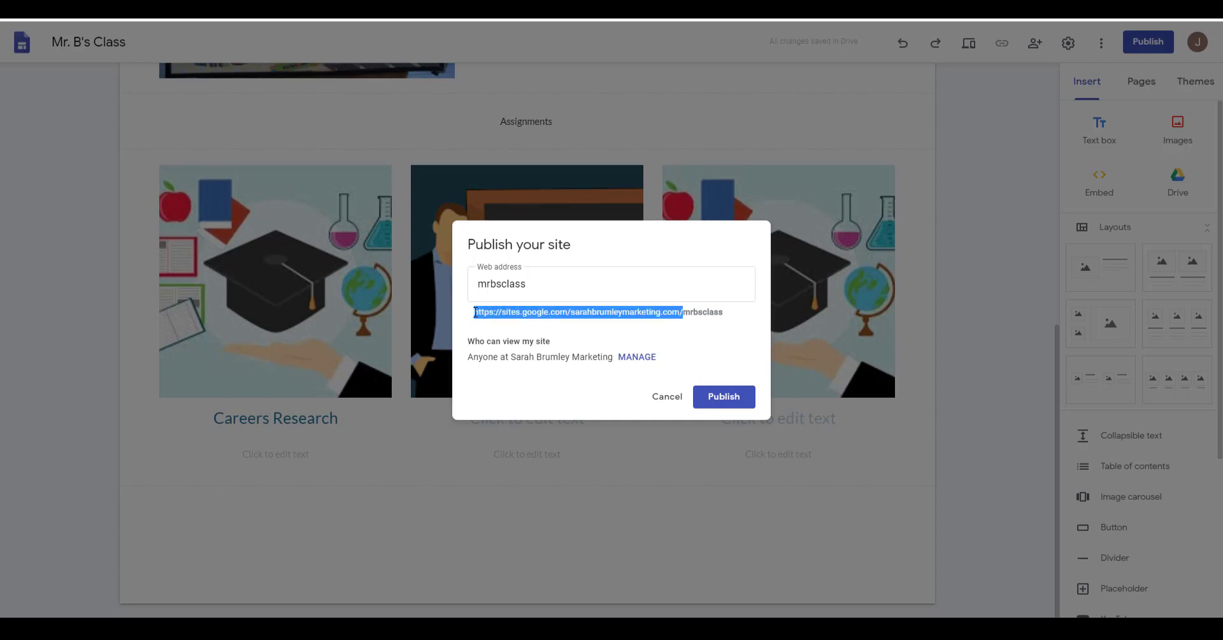
left_click(611, 310)
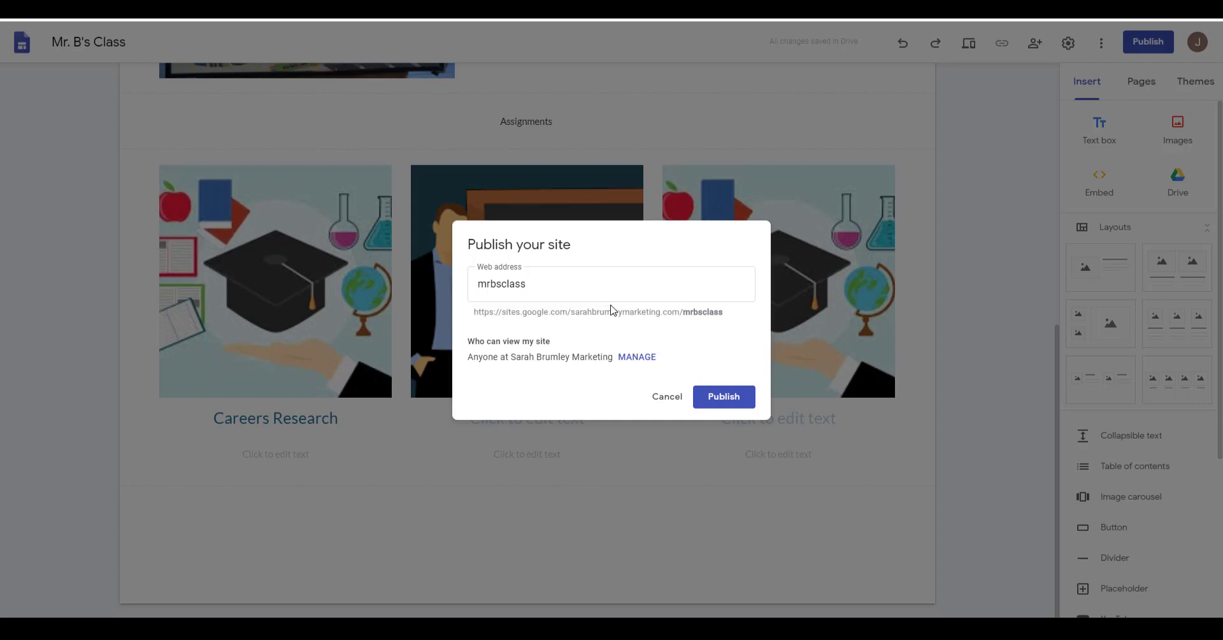
left_click(725, 396)
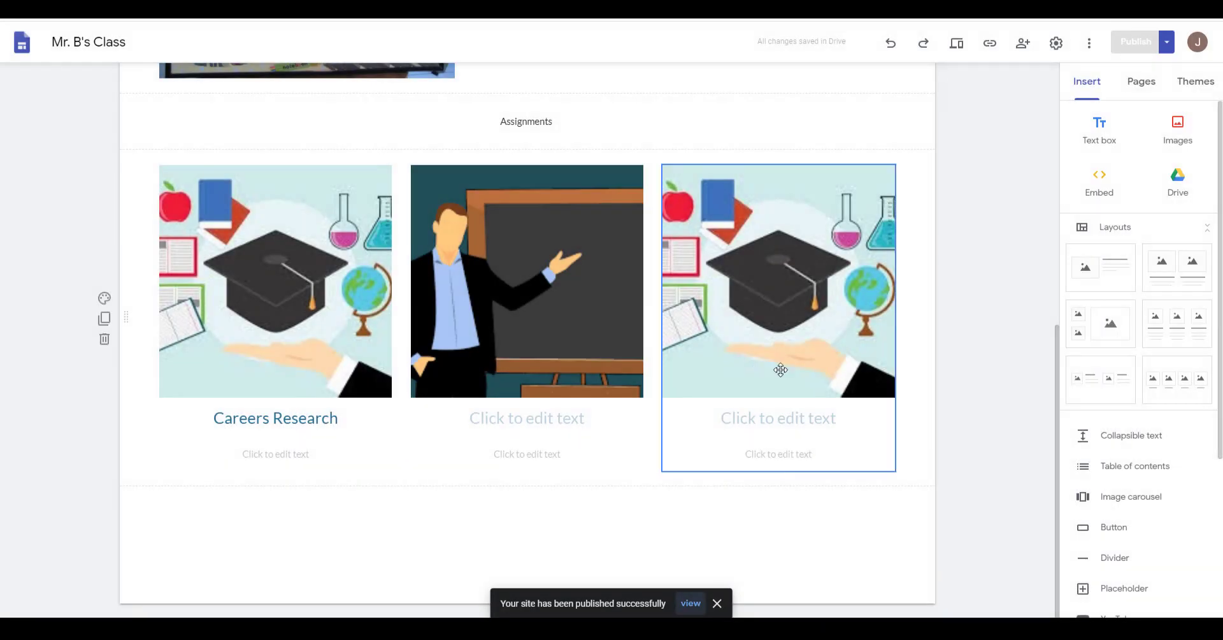
- View the published site and look it over from the header down to the assignments section
left_click(1166, 45)
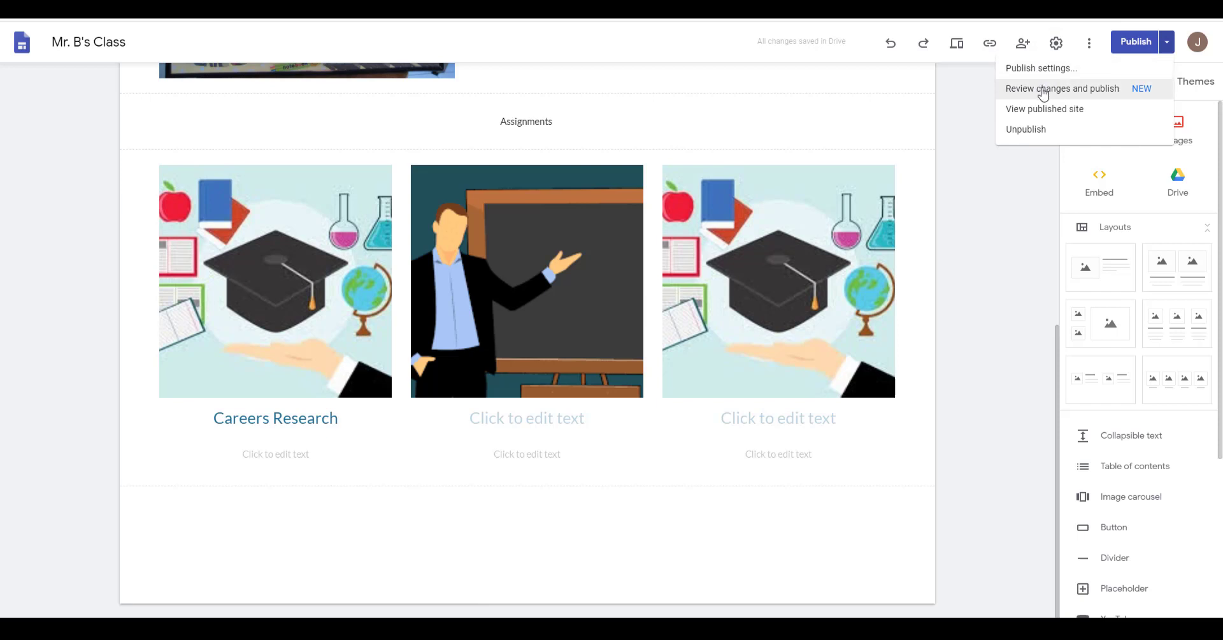
left_click(1168, 43)
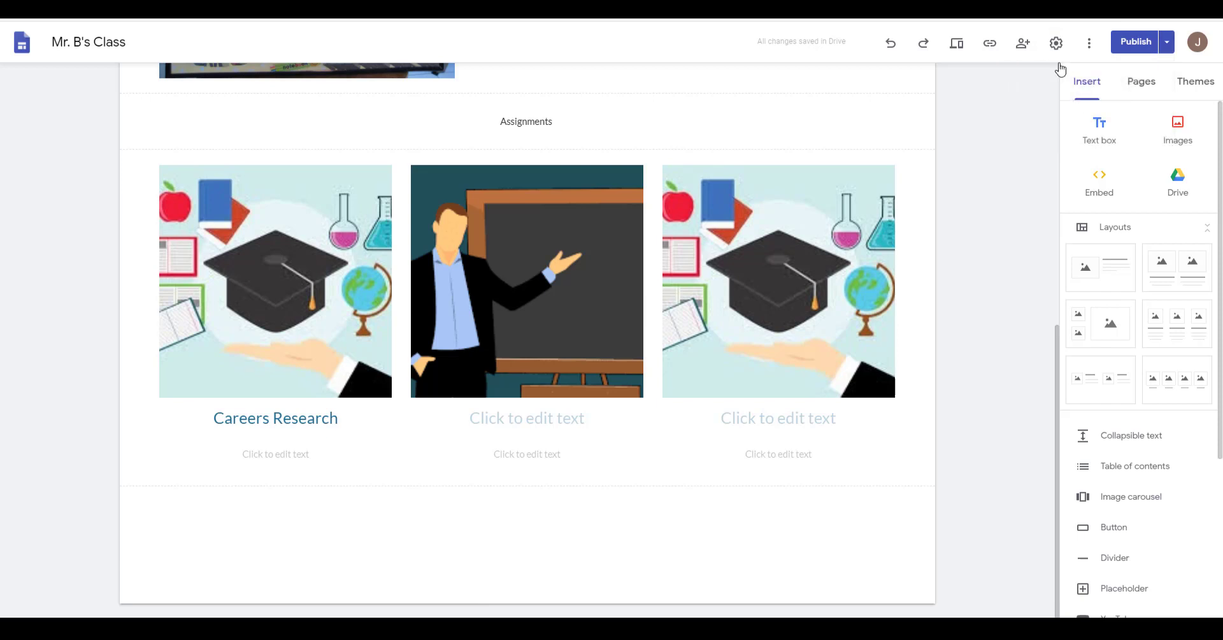
left_click(1172, 50)
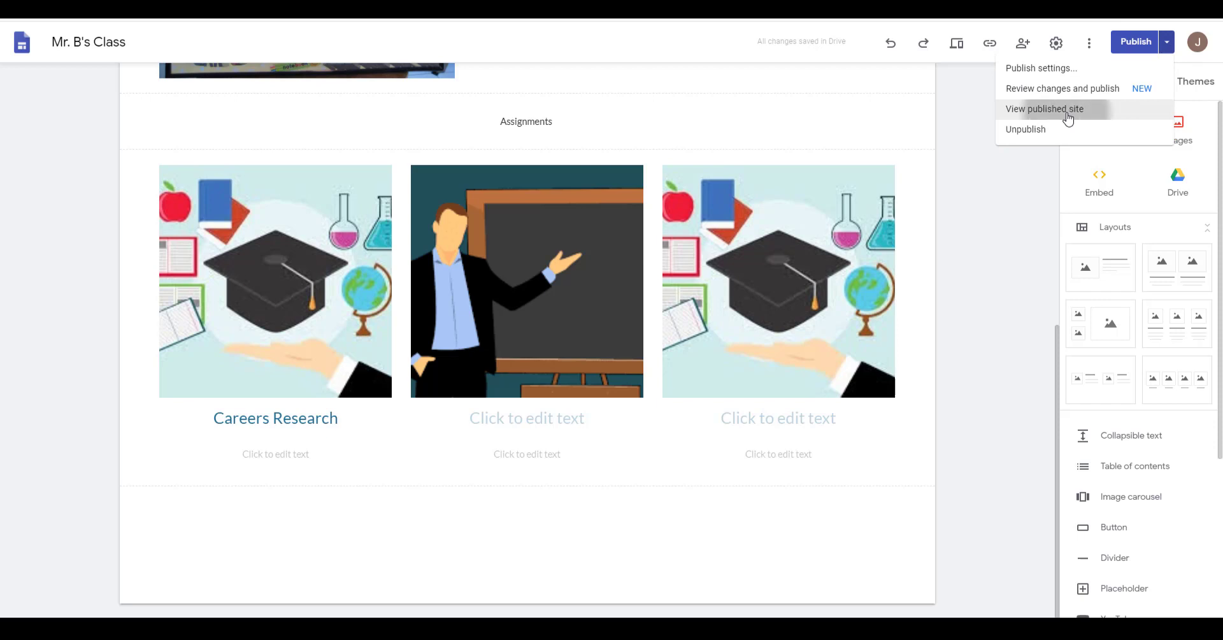
left_click(1067, 114)
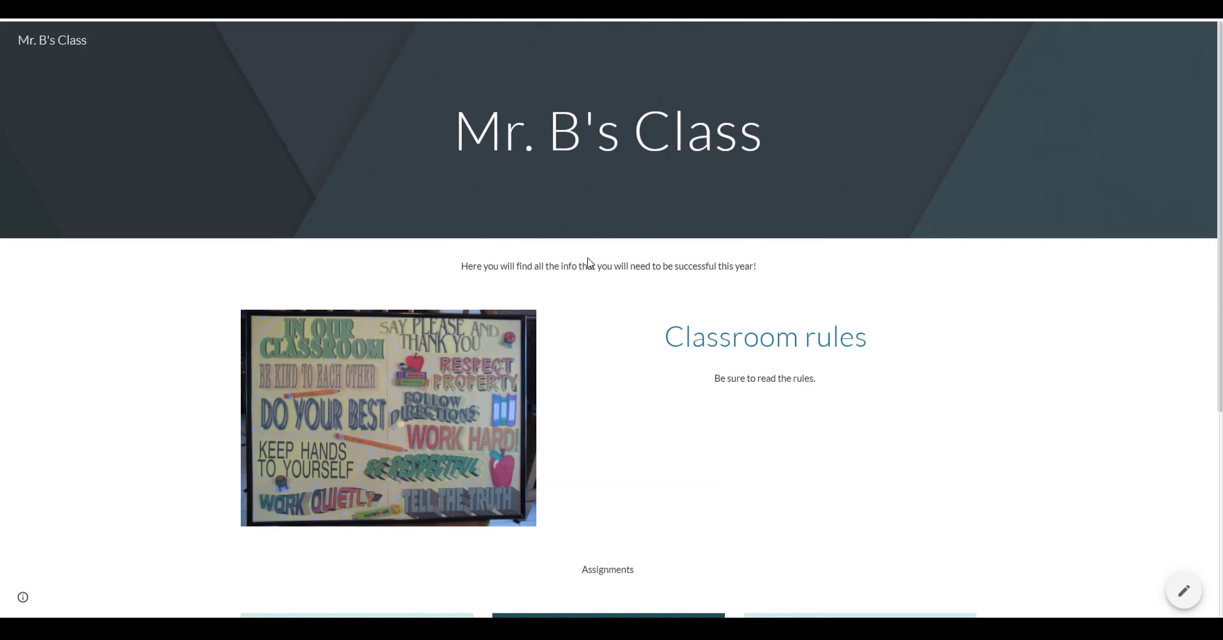
scroll(757, 221, "down", 5)
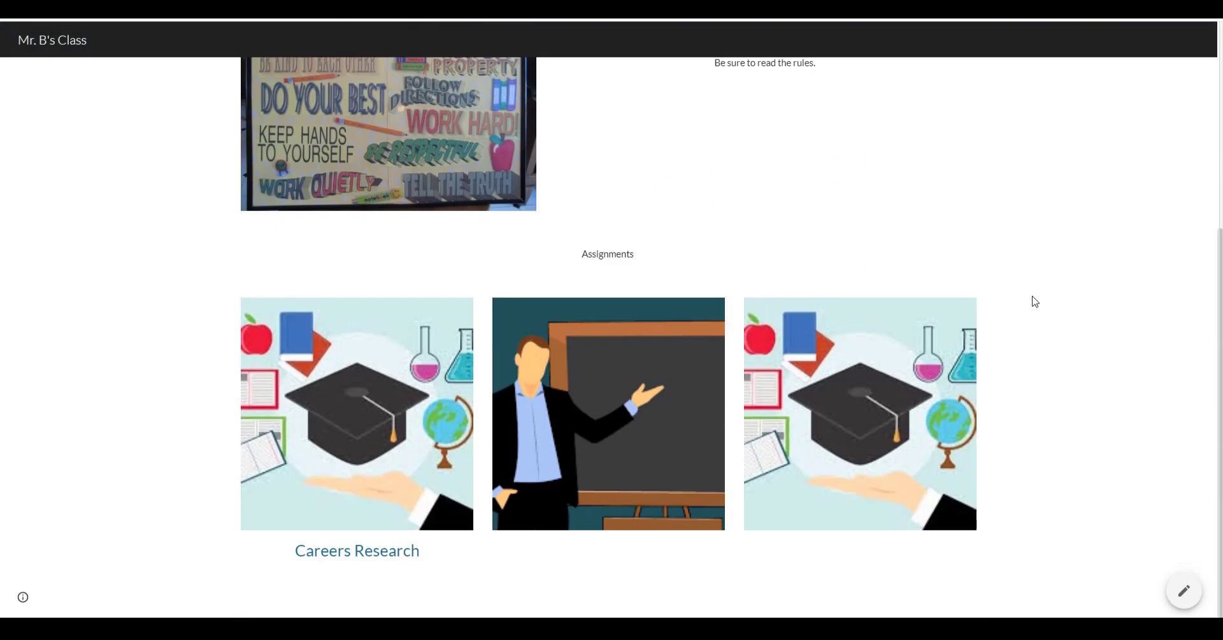
scroll(953, 304, "up", 5)
scroll(1036, 301, "down", 5)
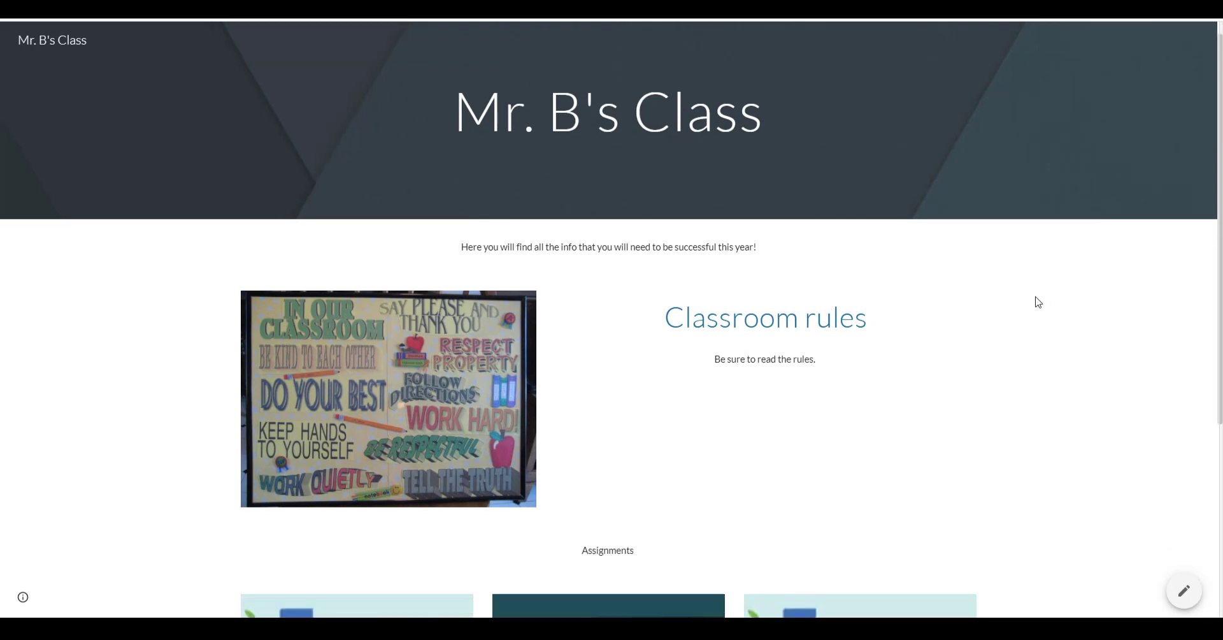
scroll(489, 372, "up", 5)
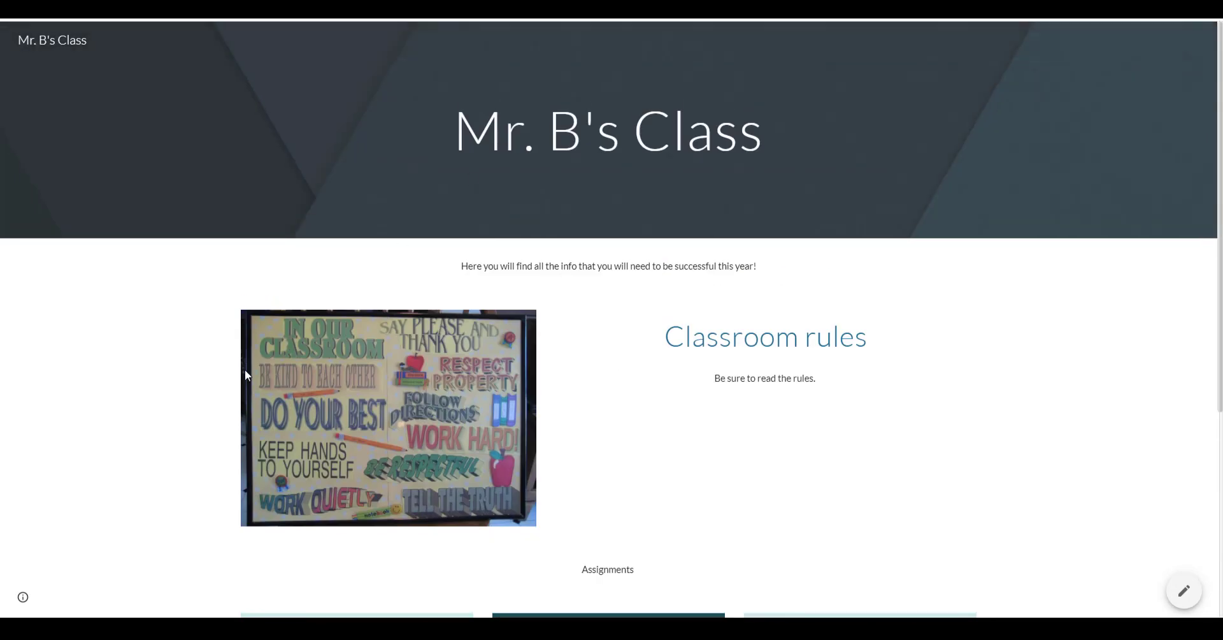